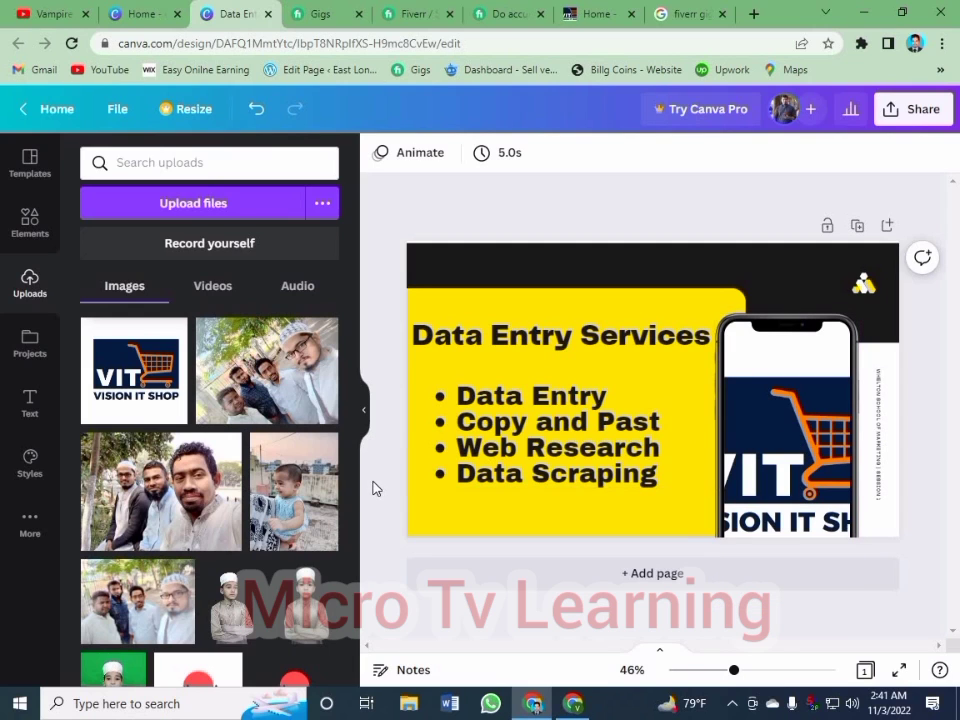
pyautogui.scroll(-3, 251, 508)
pyautogui.scroll(3, 251, 508)
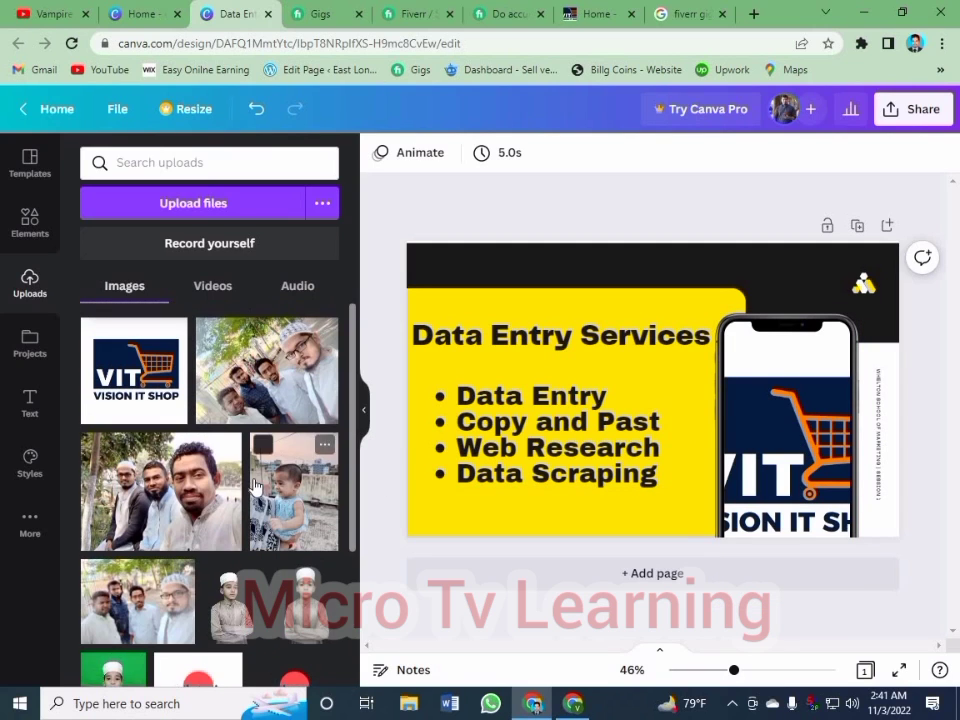
pyautogui.click(36, 244)
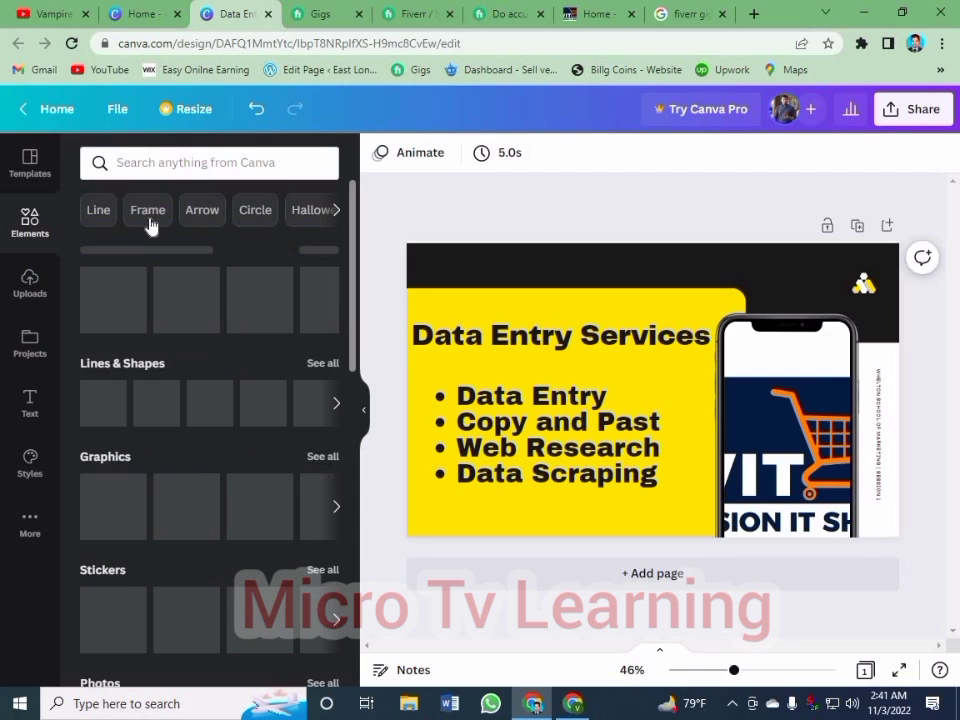
pyautogui.click(152, 164)
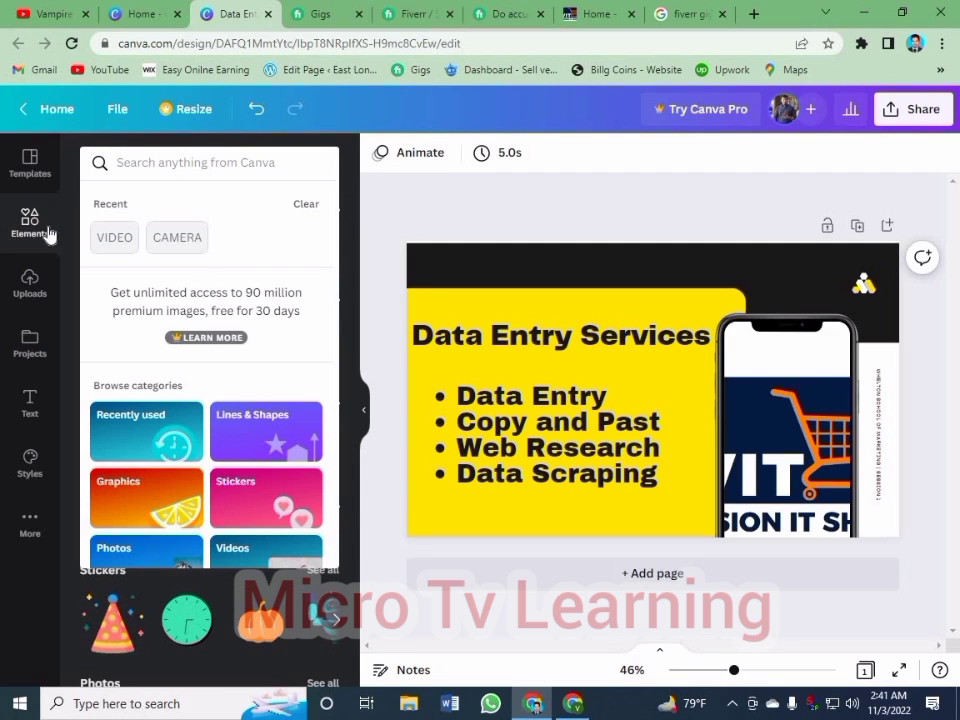
pyautogui.click(27, 280)
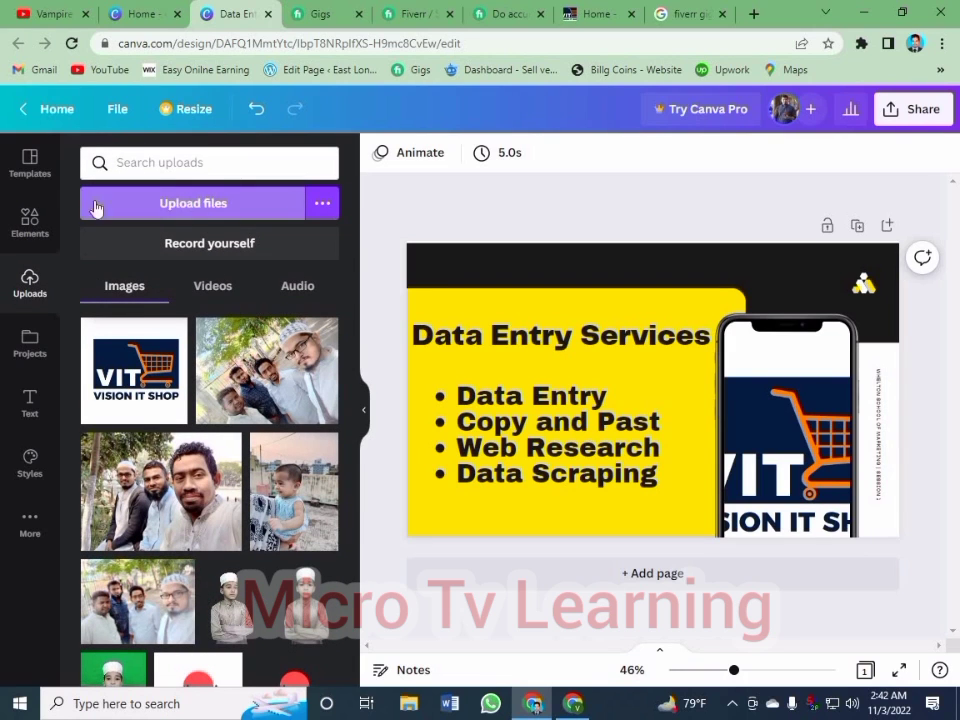
pyautogui.click(31, 221)
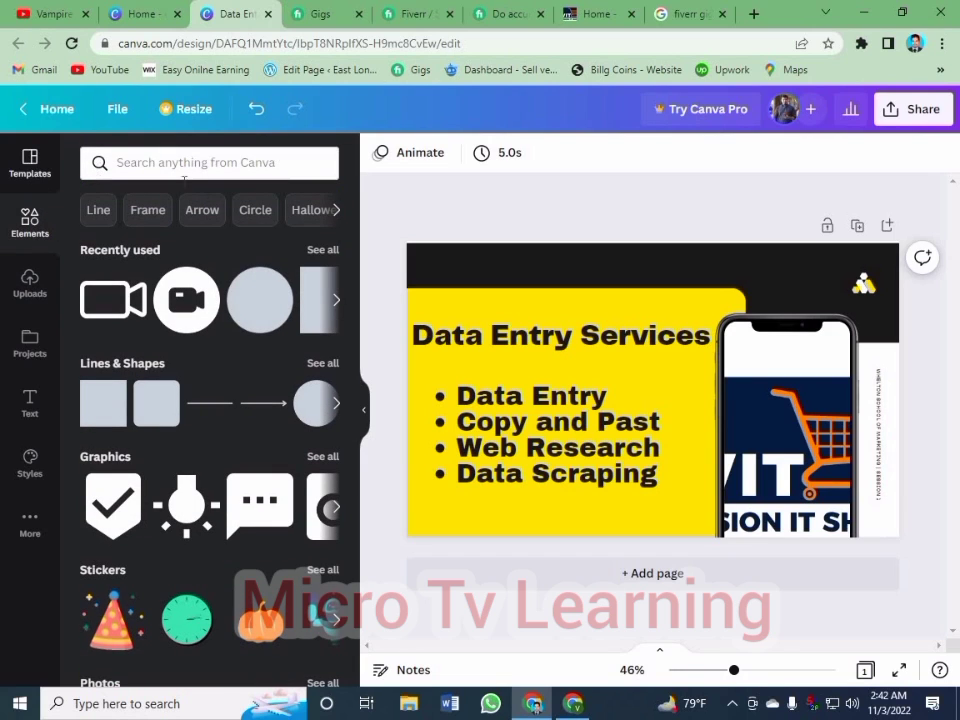
pyautogui.click(195, 163)
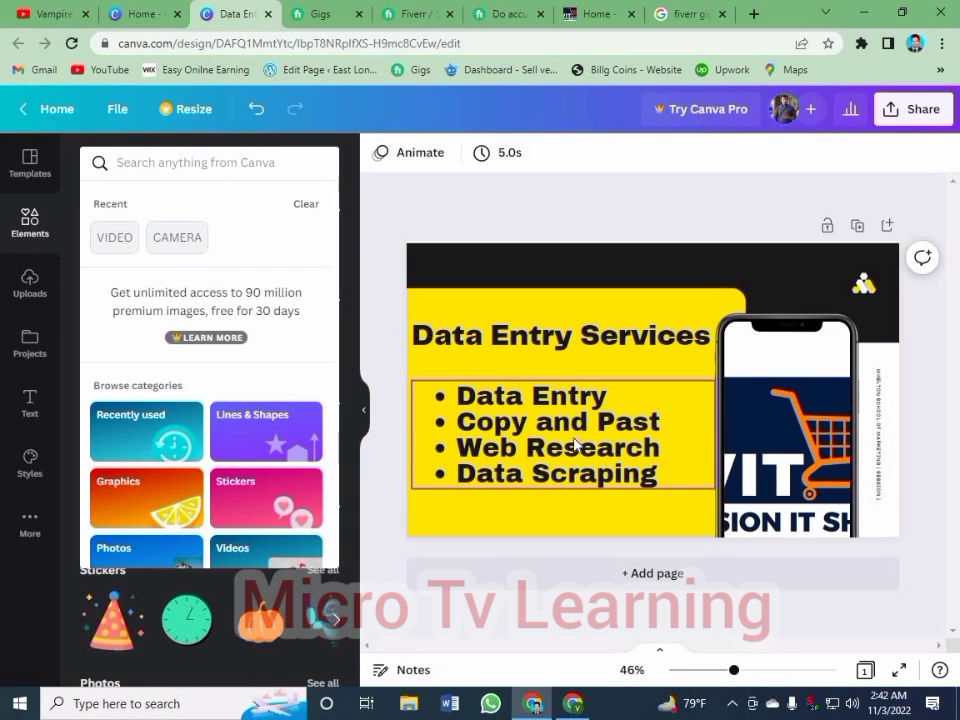
# Switch to the open Fiverr data entry gig and examine the layout and software icons on its cover image.
pyautogui.click(492, 12)
pyautogui.scroll(-1, 383, 449)
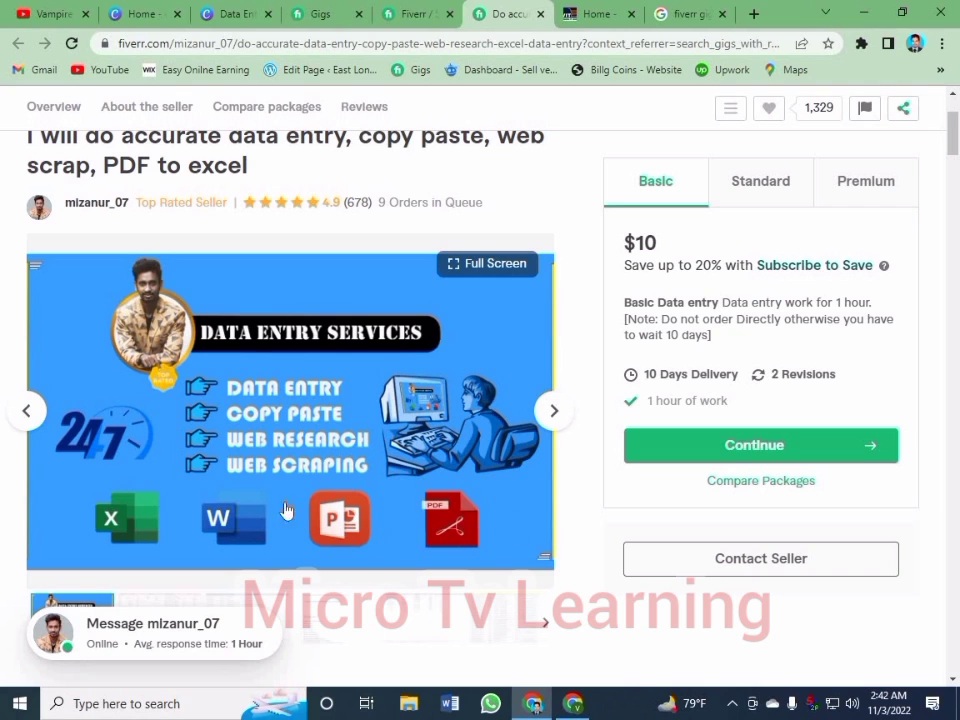
pyautogui.click(400, 12)
pyautogui.click(352, 9)
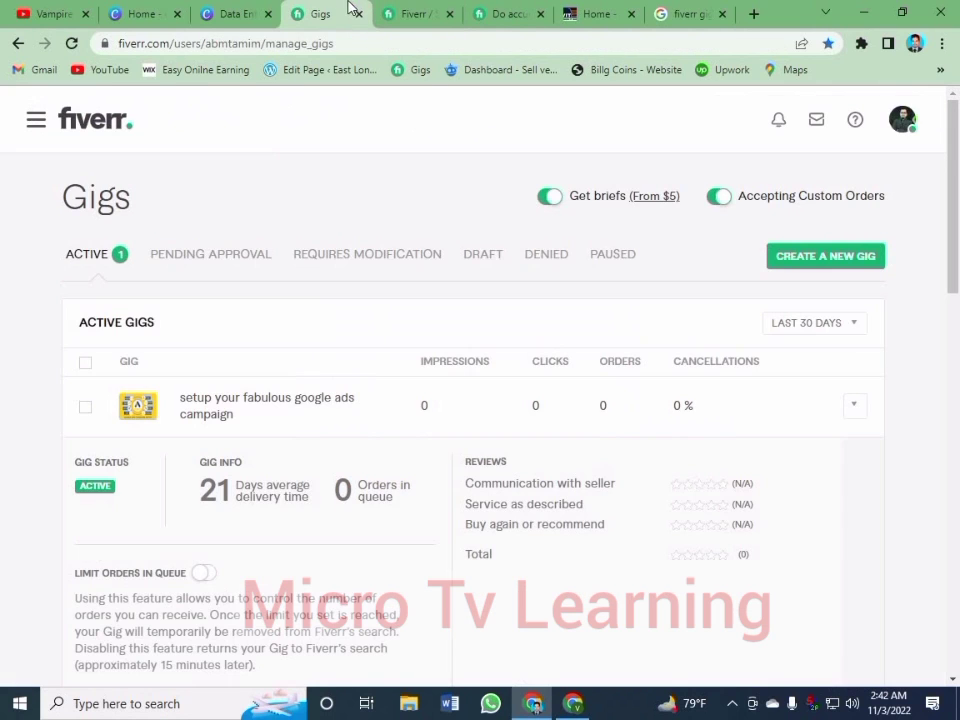
# Return to the Canva design and move the bulleted services list slightly up, closer to the Data Entry Services heading.
pyautogui.click(238, 10)
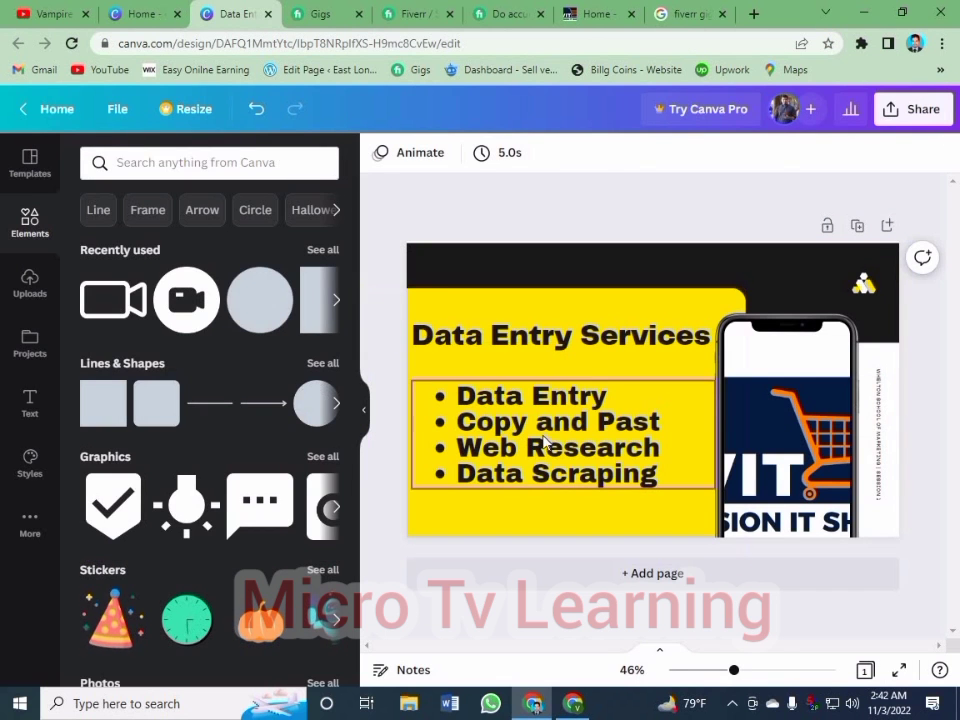
pyautogui.click(543, 440)
pyautogui.moveTo(543, 440); pyautogui.dragTo(543, 424)
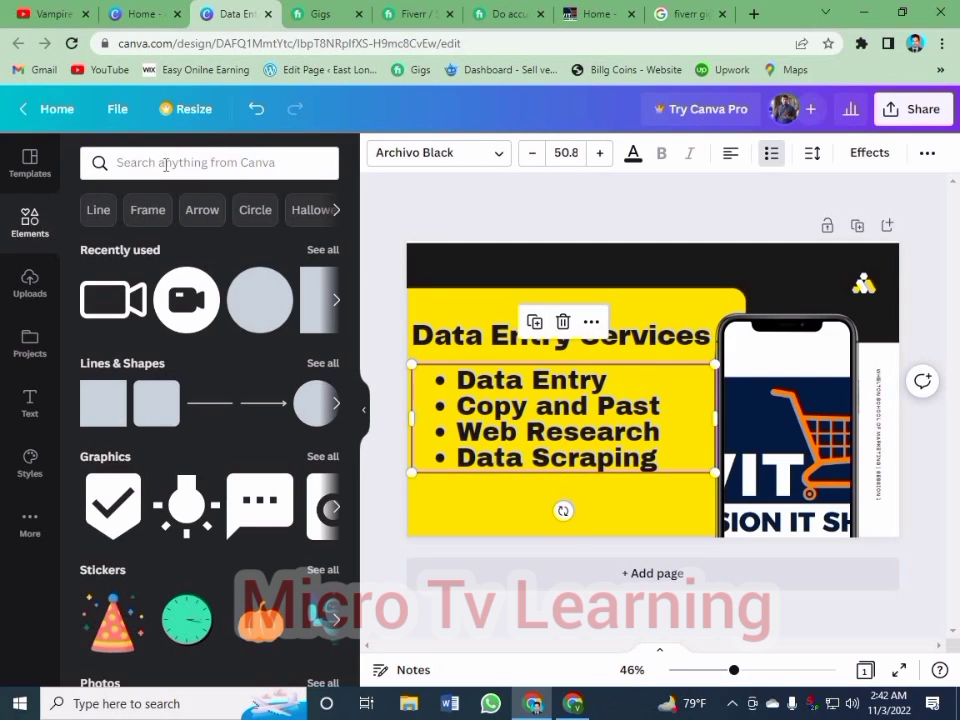
# Search the elements for "excel" and place the green Excel file icon, scaled down, in the yellow area's lower-left corner under the list.
pyautogui.click(166, 163)
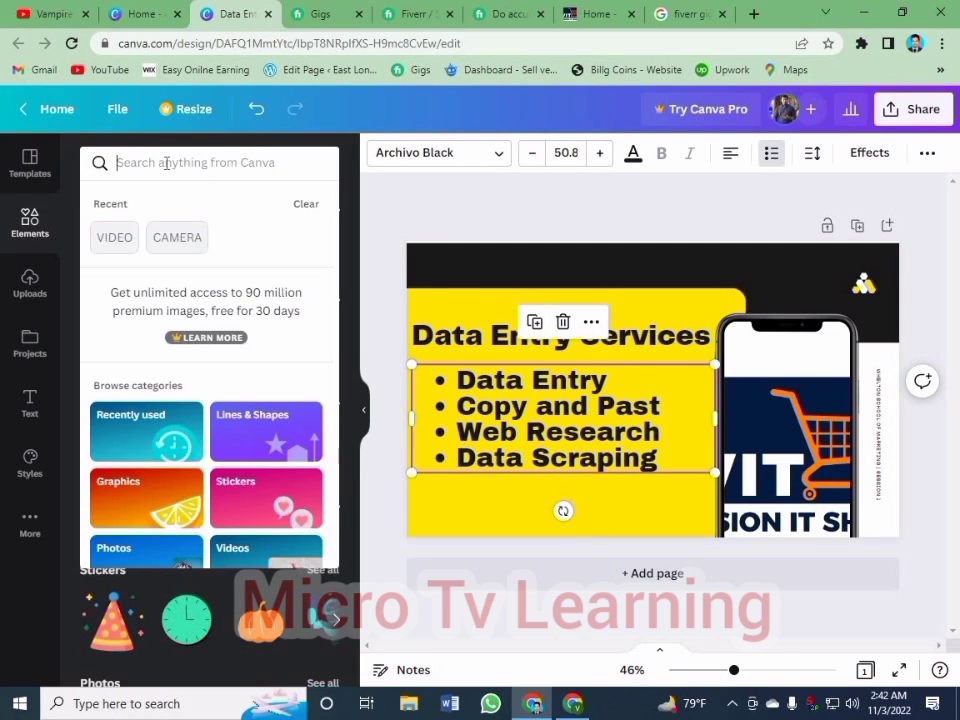
pyautogui.write('excel')
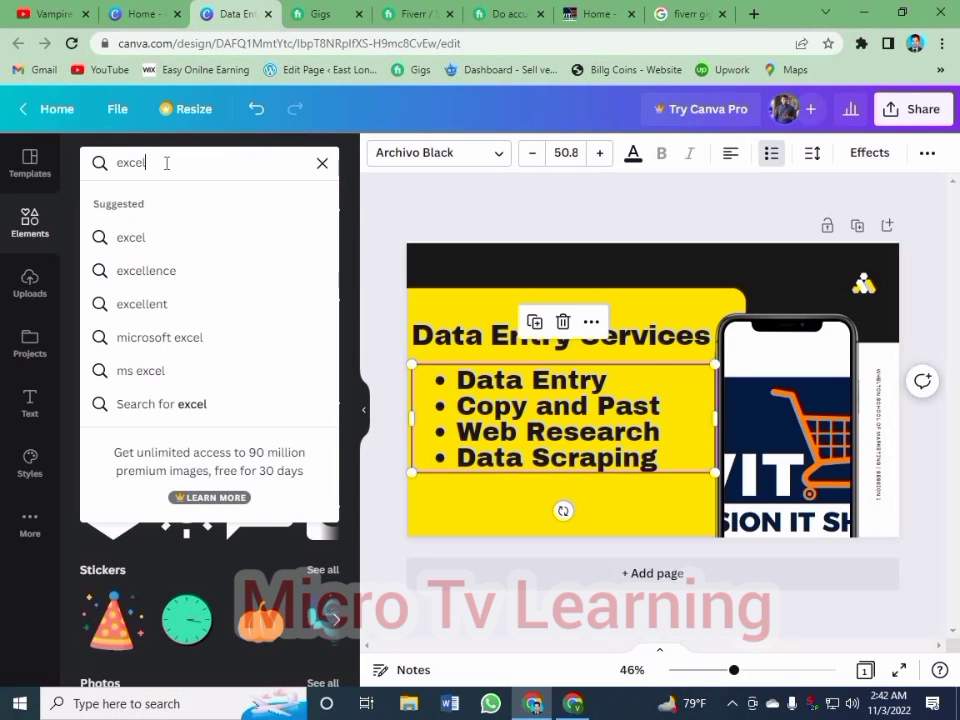
pyautogui.press('Return')
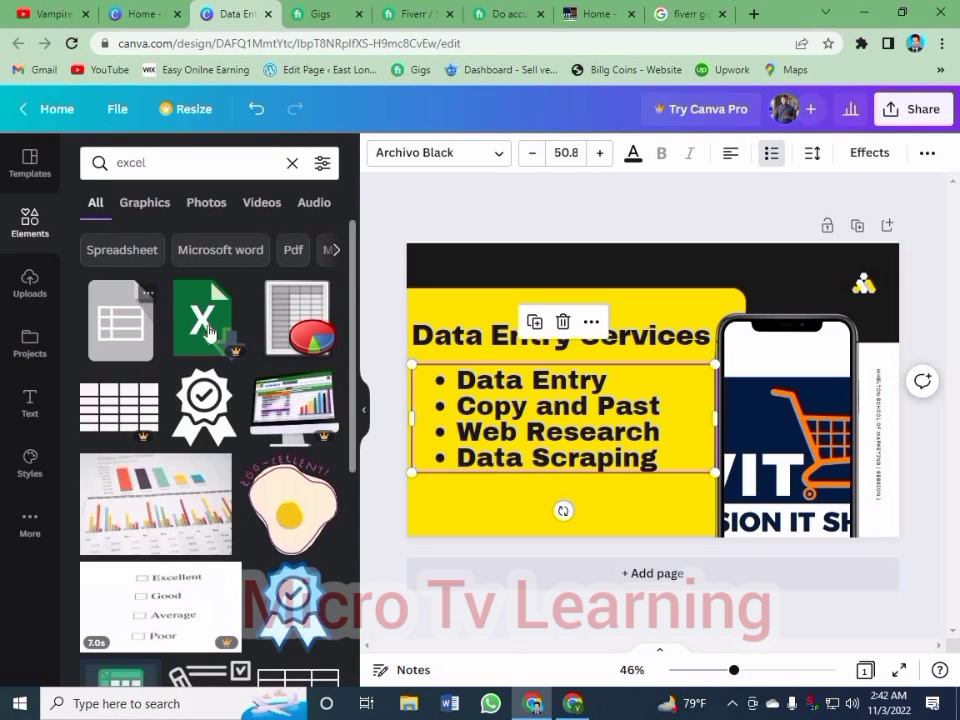
pyautogui.moveTo(207, 319); pyautogui.dragTo(480, 520)
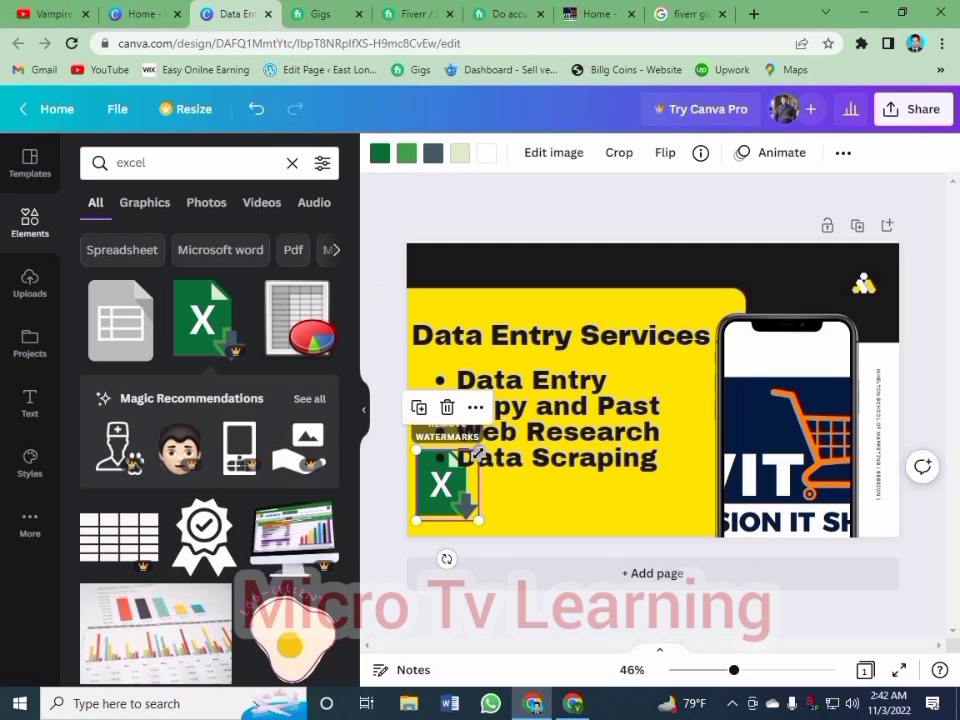
pyautogui.moveTo(467, 468); pyautogui.dragTo(436, 520)
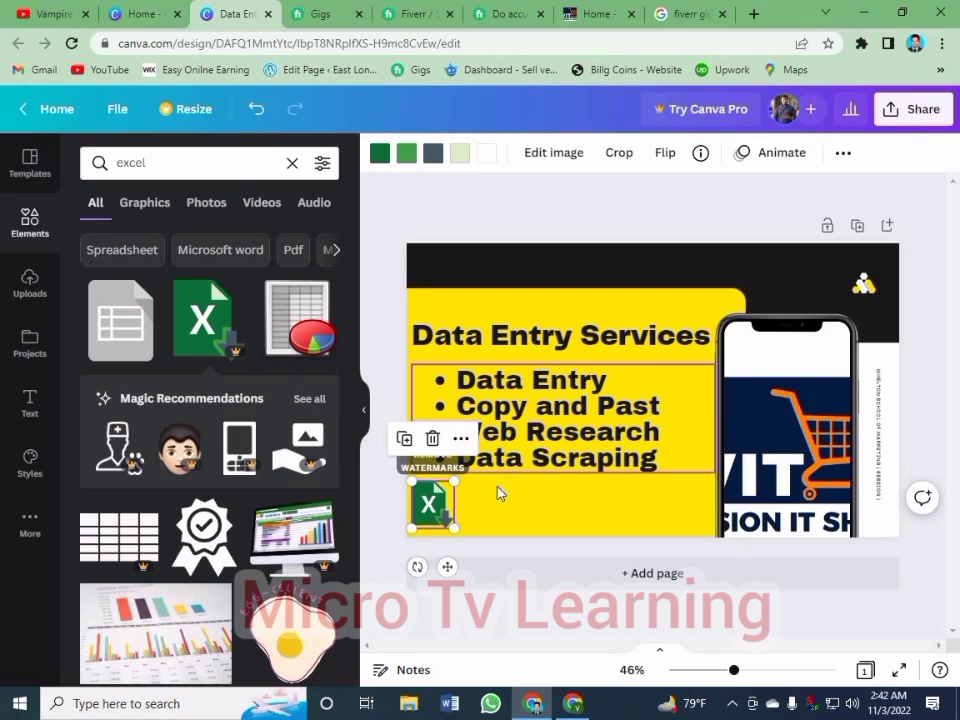
# Search the elements for "ms word" and place the dark blue Word icon, scaled down, just right of the Excel icon.
pyautogui.click(216, 161)
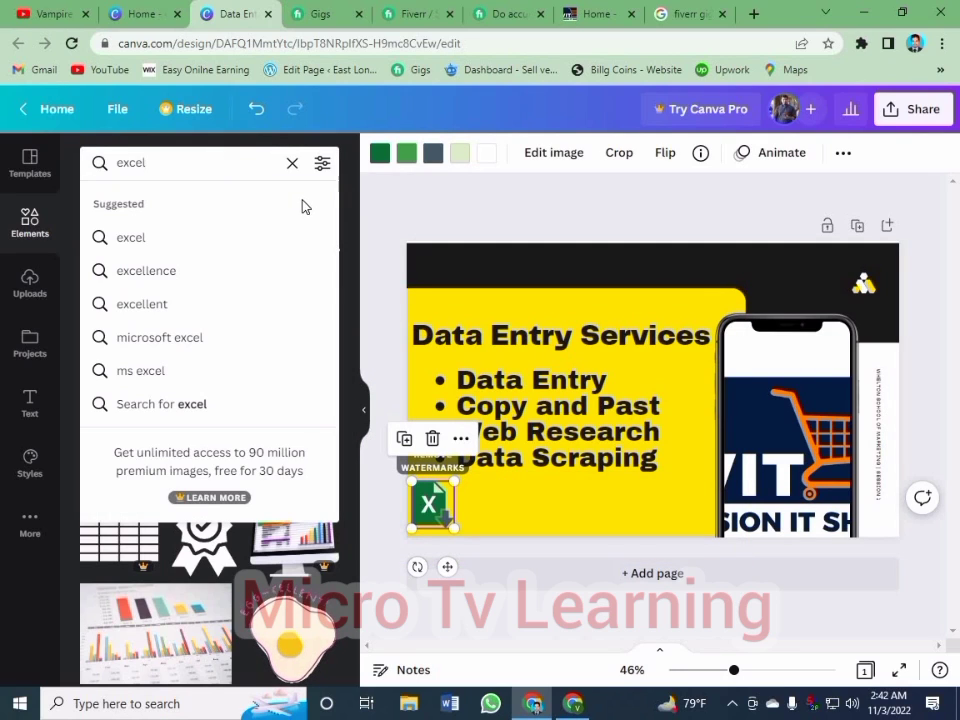
pyautogui.click(290, 164)
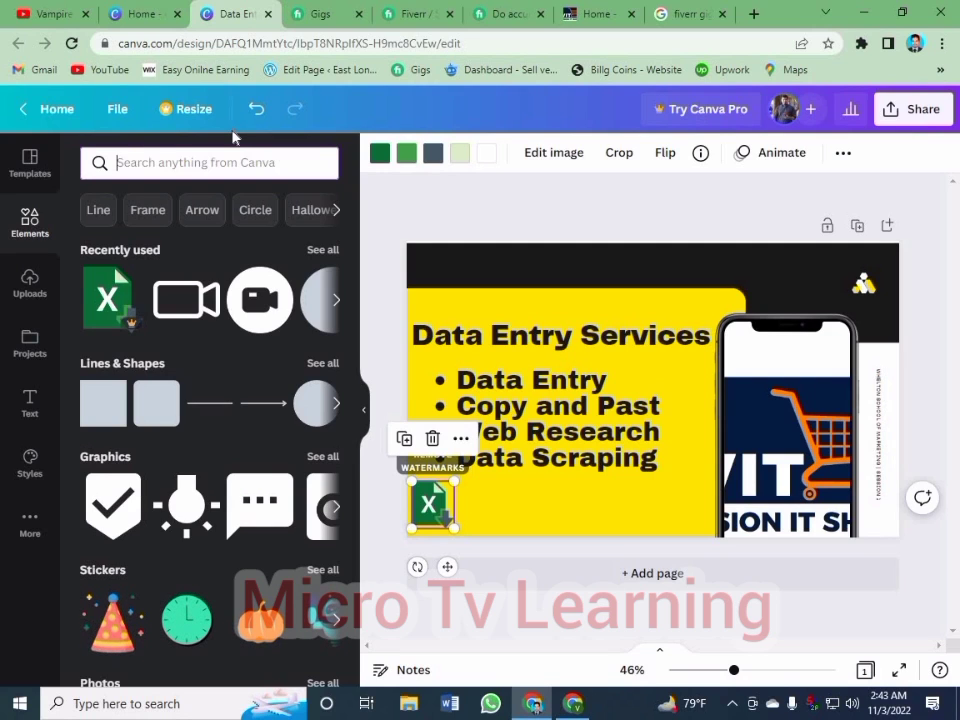
pyautogui.write('ms word')
pyautogui.press('Return')
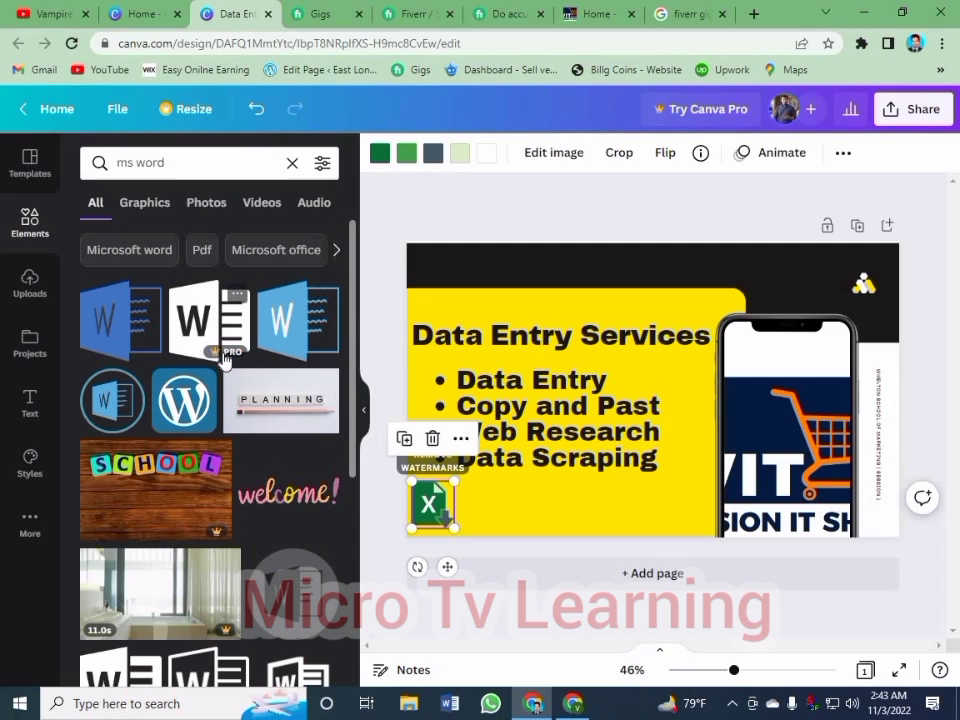
pyautogui.click(148, 294)
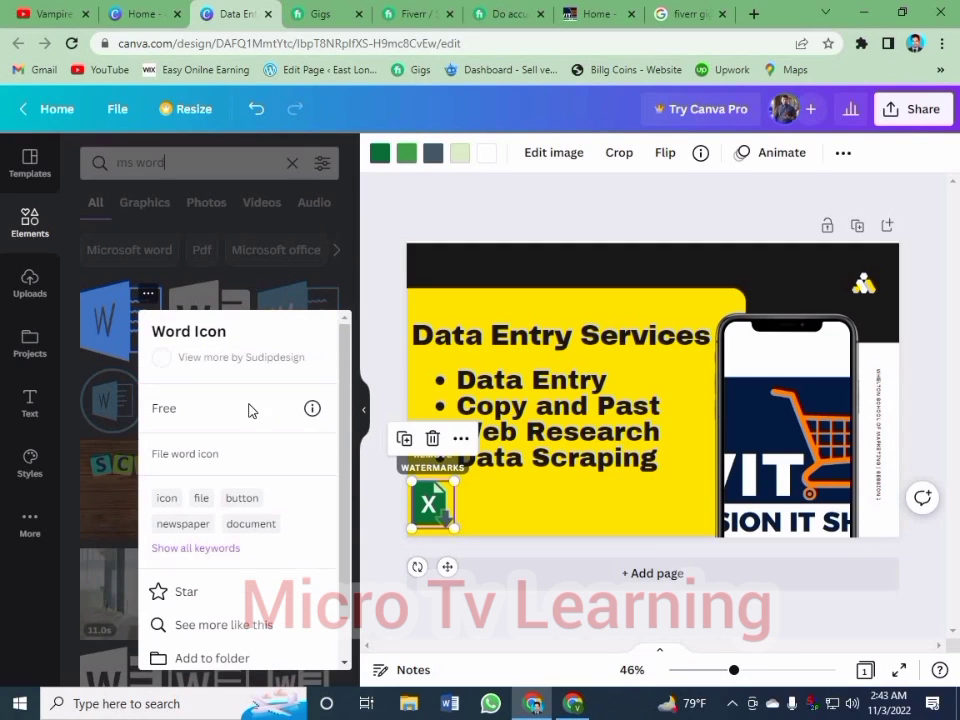
pyautogui.click(128, 328)
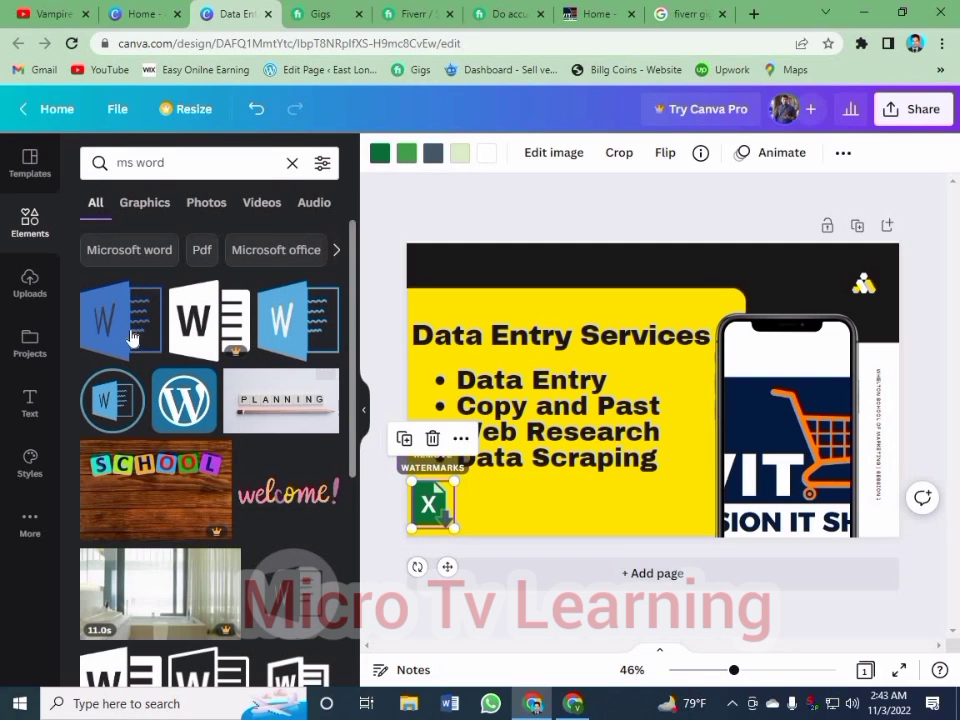
pyautogui.moveTo(126, 330); pyautogui.dragTo(556, 505)
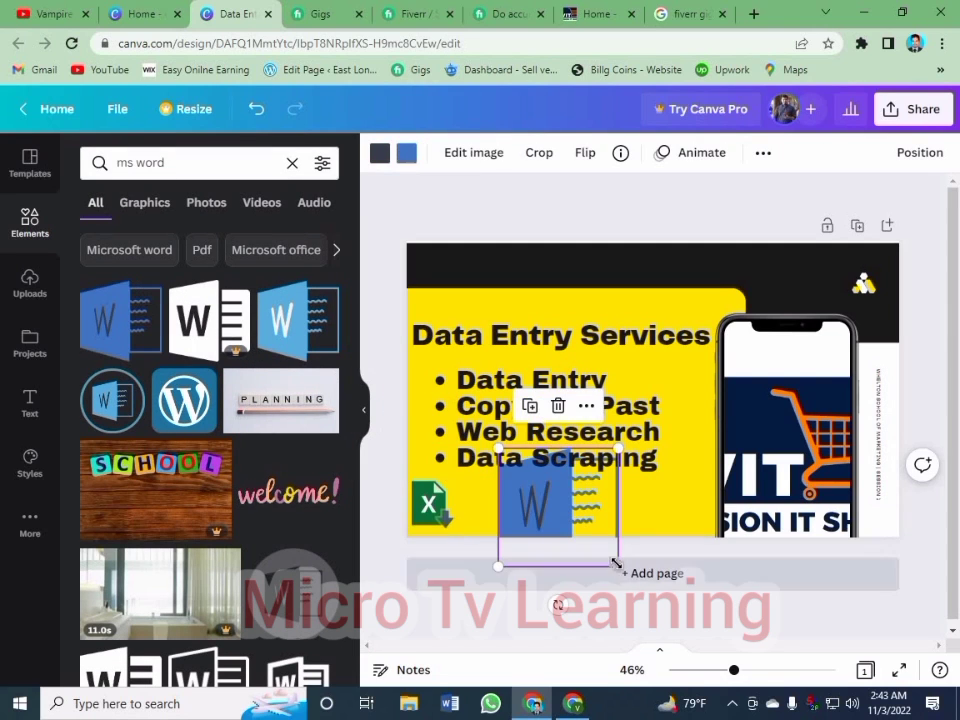
pyautogui.moveTo(614, 563); pyautogui.dragTo(501, 512)
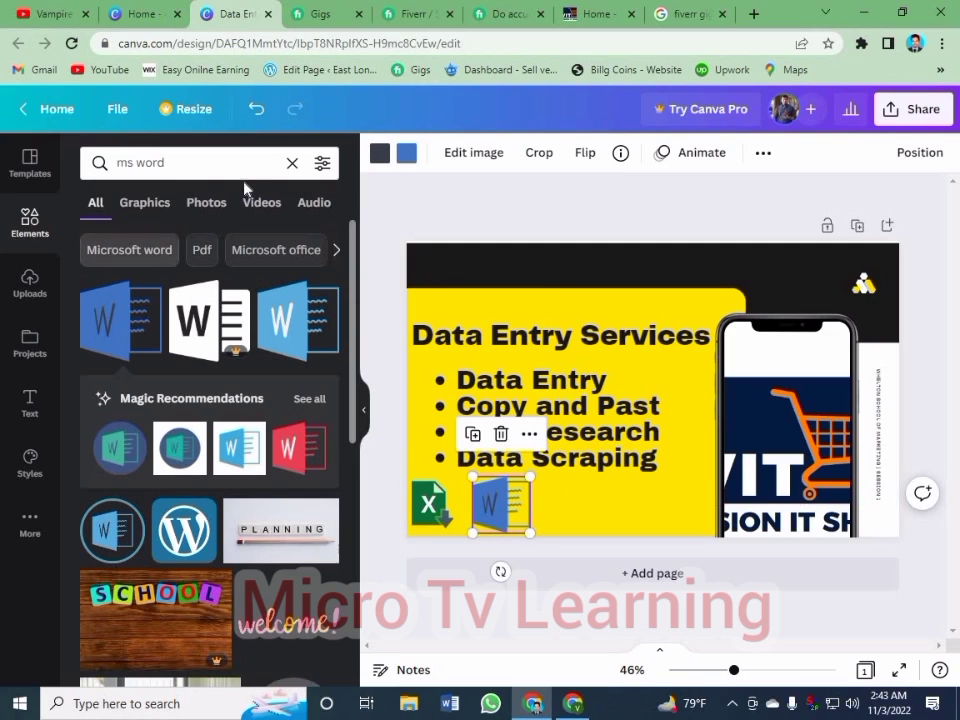
# Check the row of software icons on the Fiverr reference gig's image, and return to the Canva design.
pyautogui.click(292, 166)
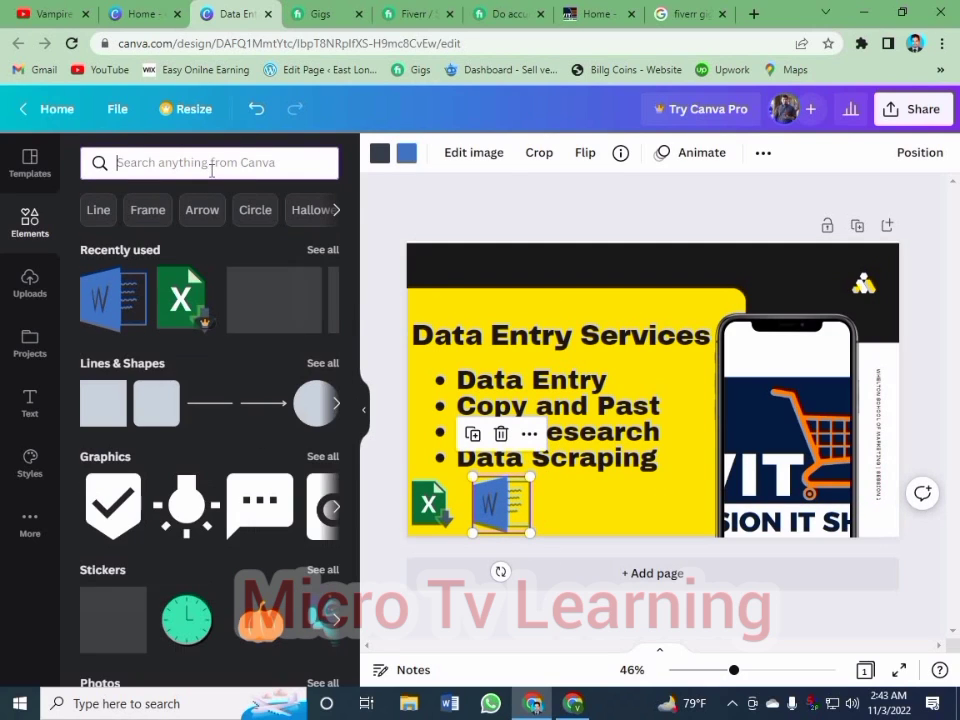
pyautogui.click(516, 10)
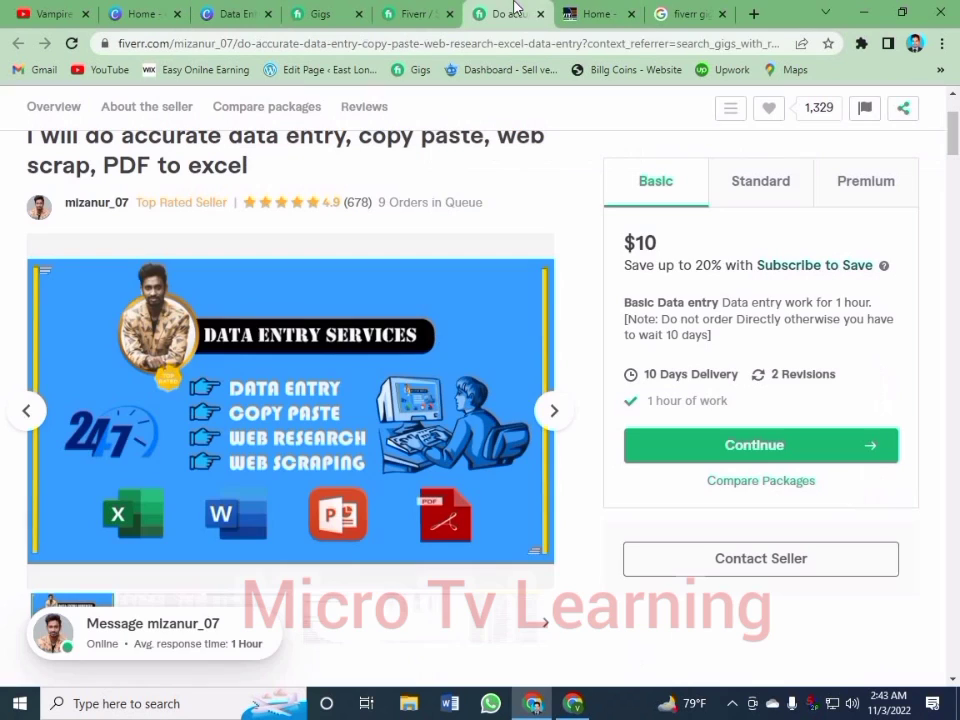
pyautogui.click(140, 12)
pyautogui.click(226, 12)
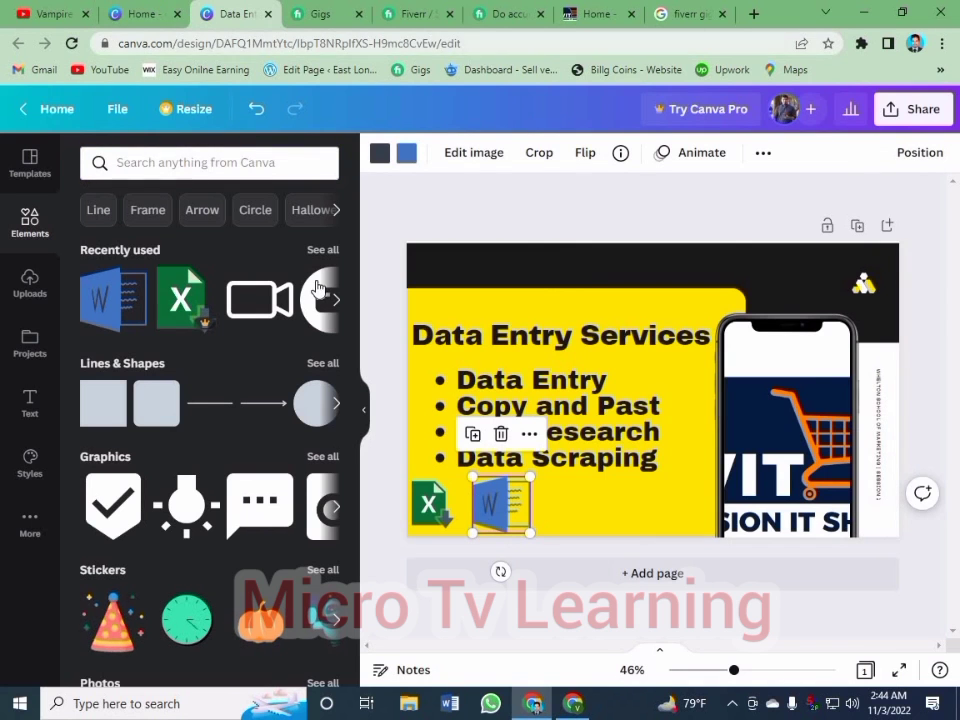
# Search the elements for "power point" and place the orange P file icon, scaled down, just right of the Word icon.
pyautogui.click(214, 161)
pyautogui.write('p')
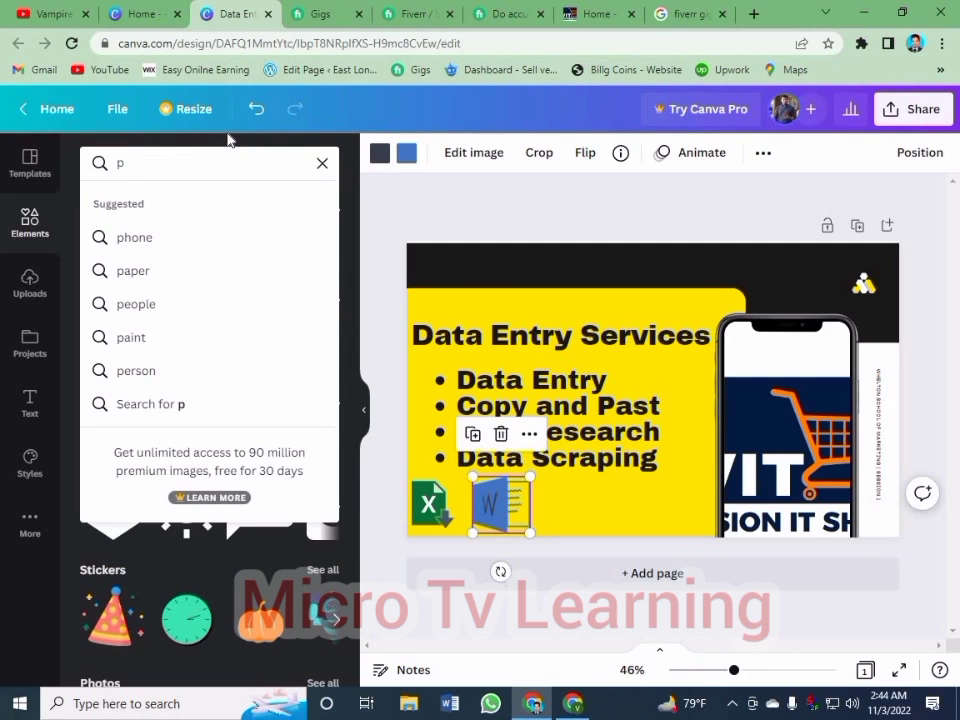
pyautogui.write('ower pi')
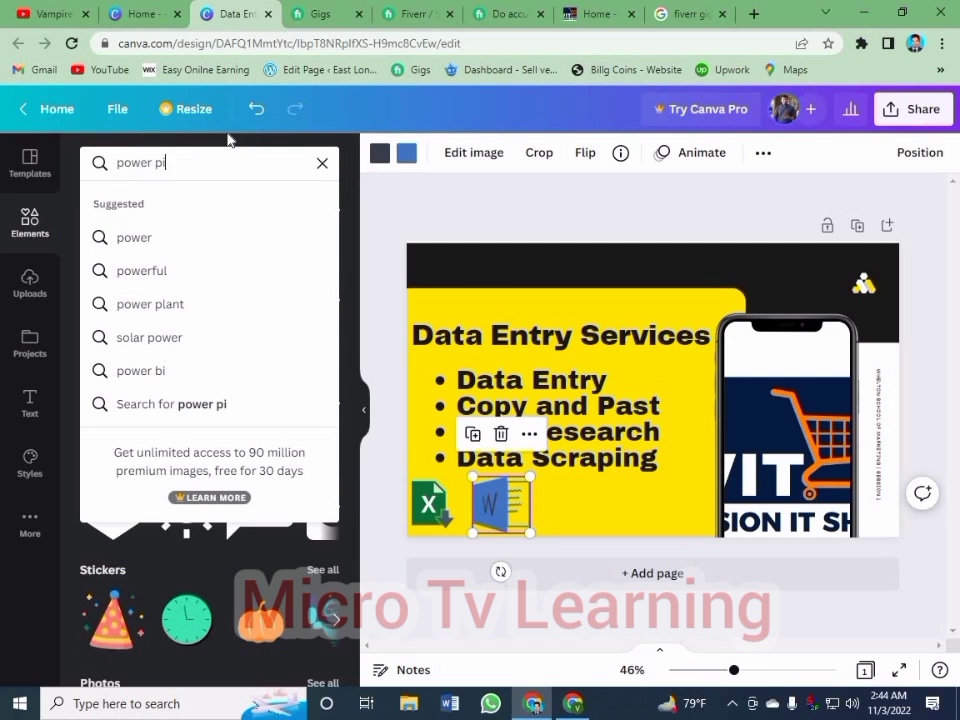
pyautogui.press('BackSpace')
pyautogui.write('oint')
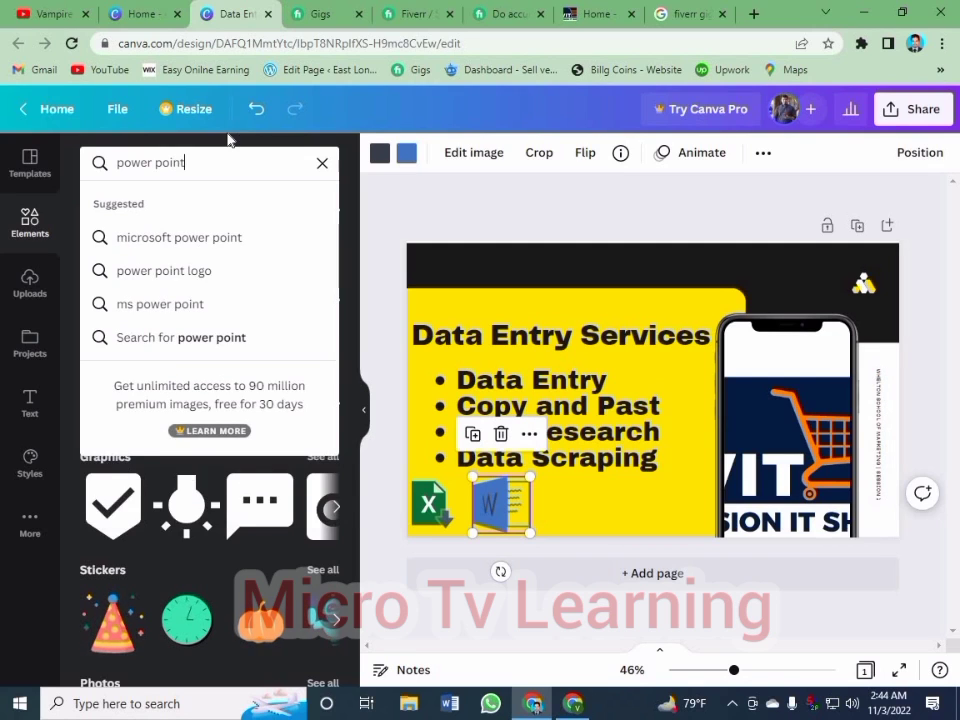
pyautogui.press('Return')
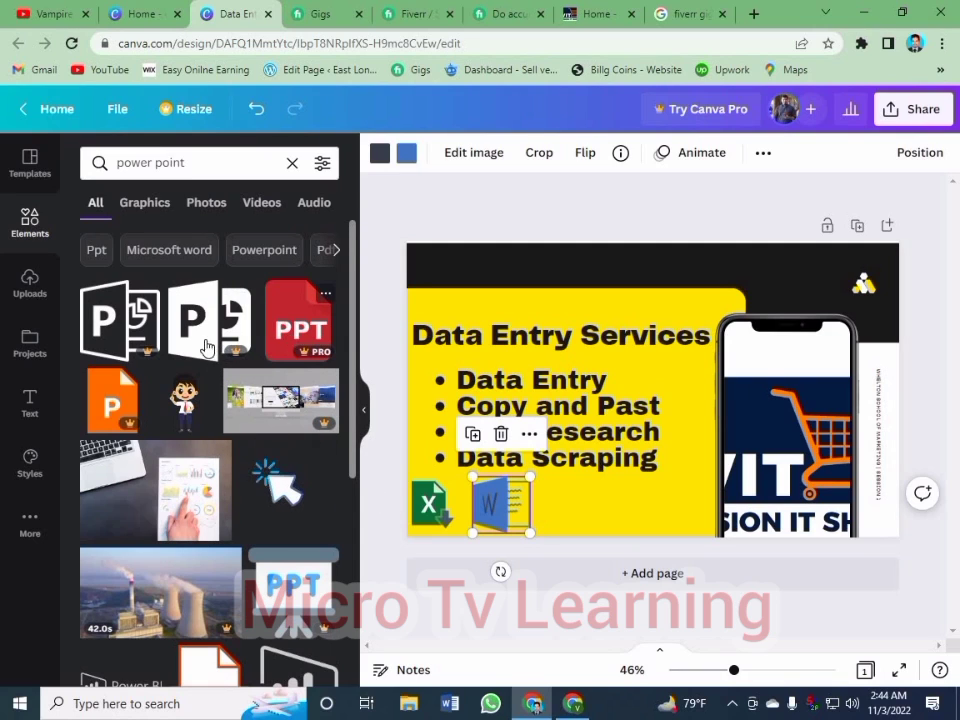
pyautogui.click(112, 400)
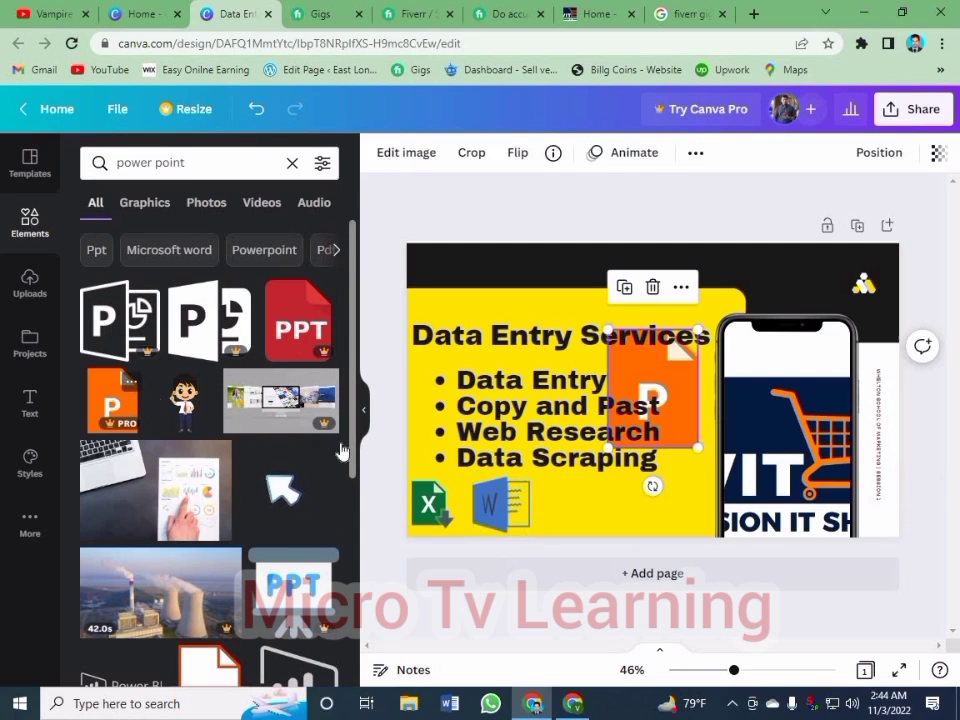
pyautogui.hotkey('ctrl', 'z')
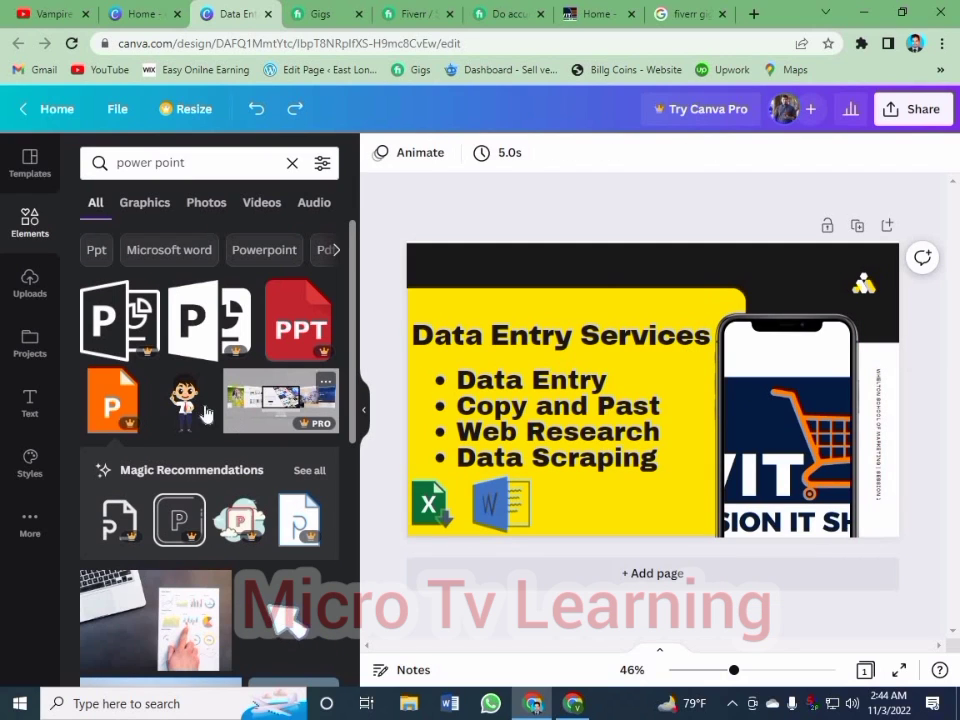
pyautogui.moveTo(118, 400); pyautogui.dragTo(622, 466)
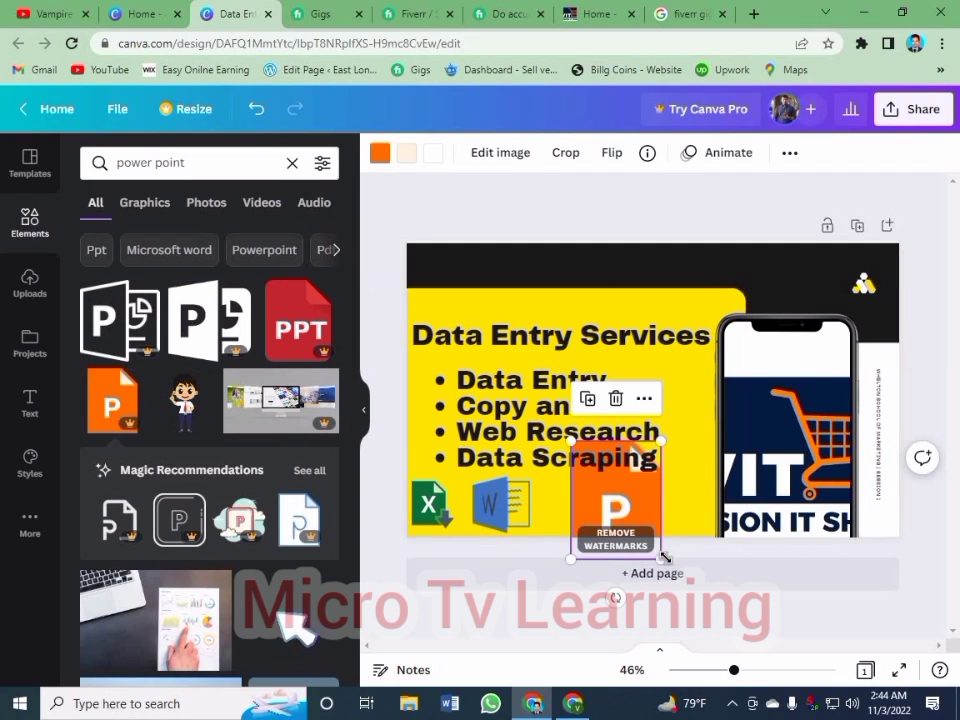
pyautogui.moveTo(657, 556); pyautogui.dragTo(574, 515)
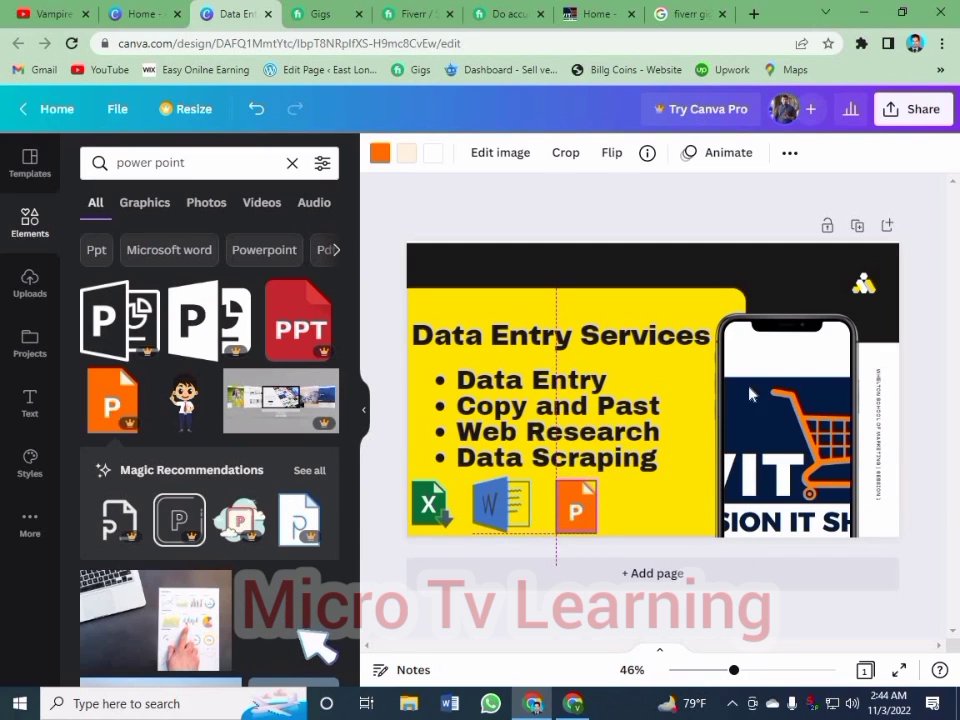
# Try to download the design as a PNG at 1,280 × 769 px with all three software icons included.
pyautogui.click(913, 110)
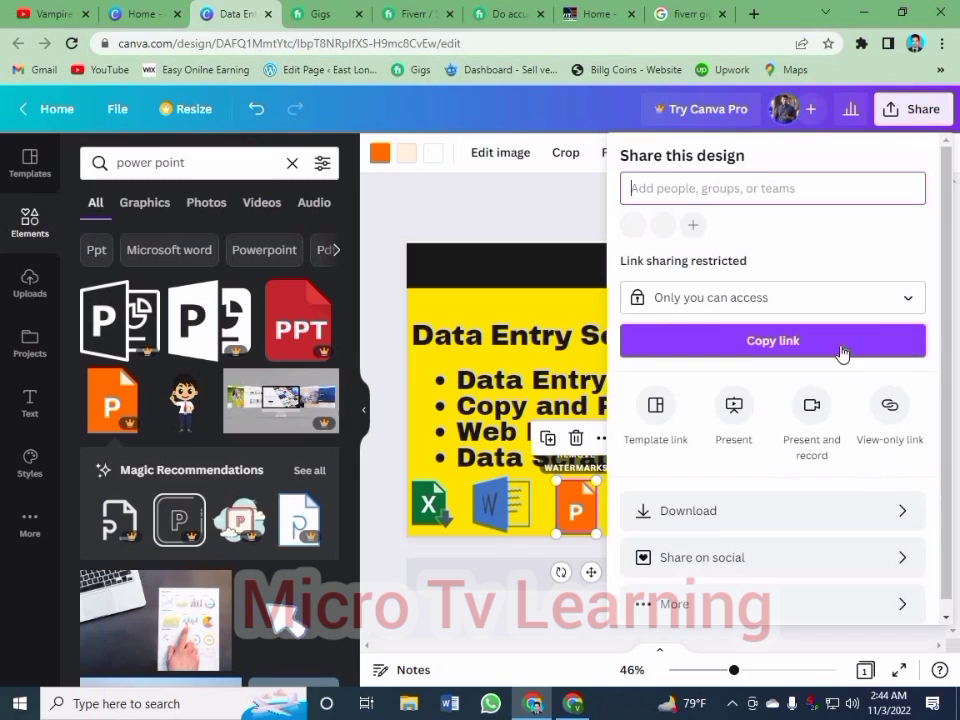
pyautogui.click(717, 520)
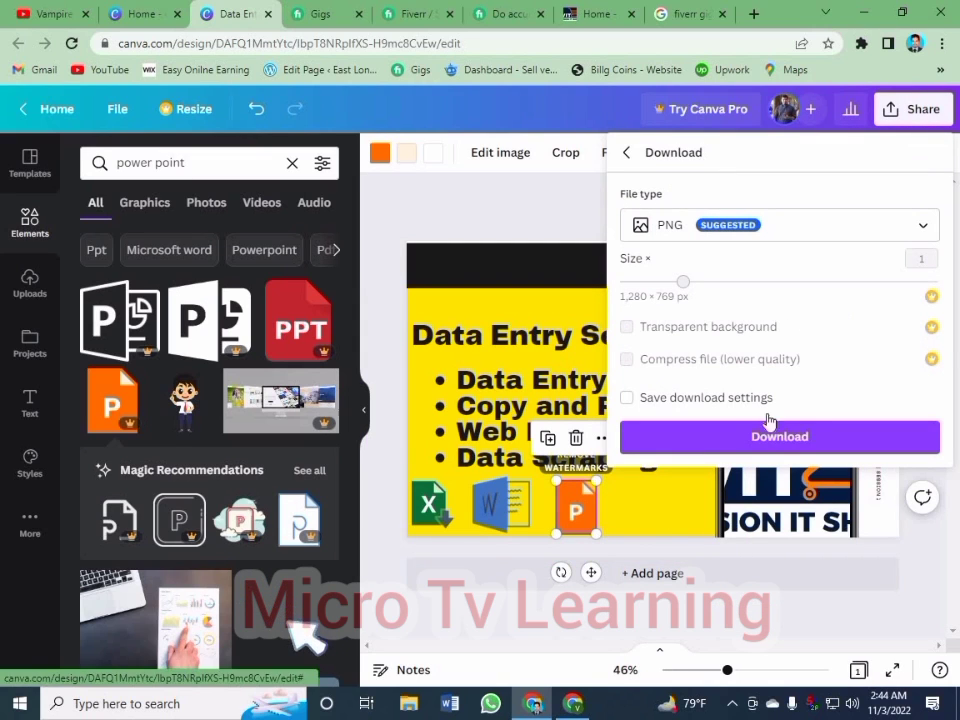
pyautogui.click(772, 438)
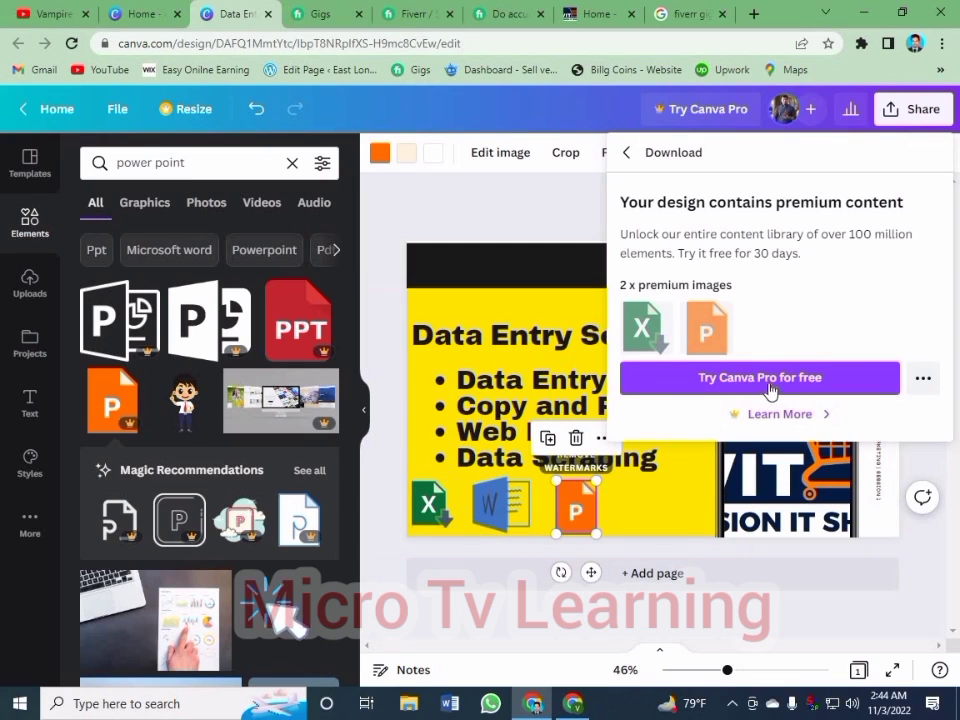
pyautogui.click(712, 386)
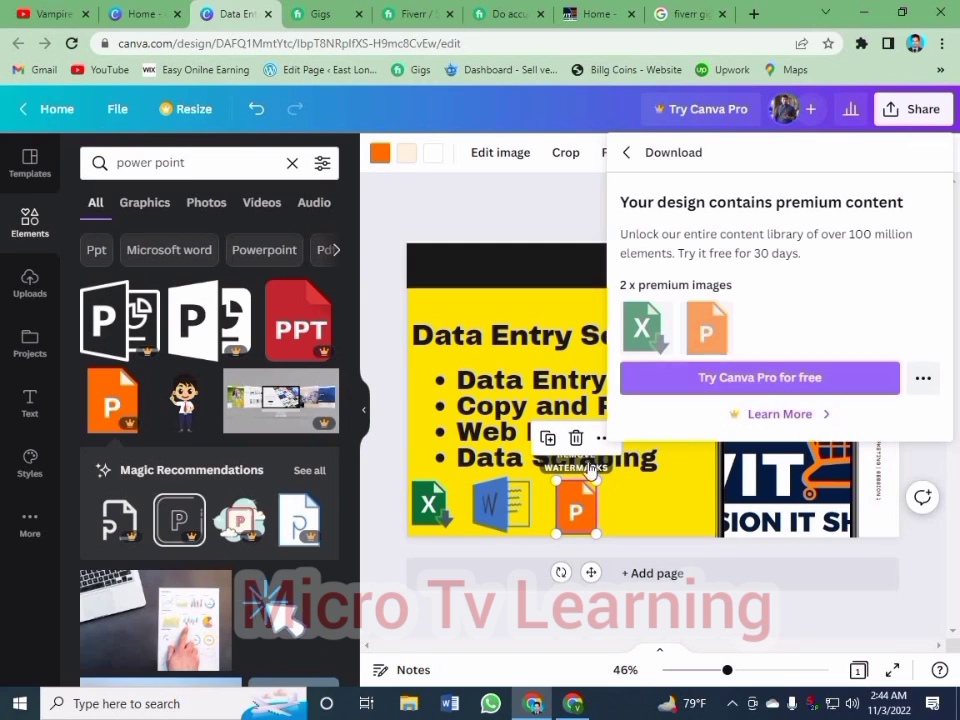
pyautogui.click(623, 510)
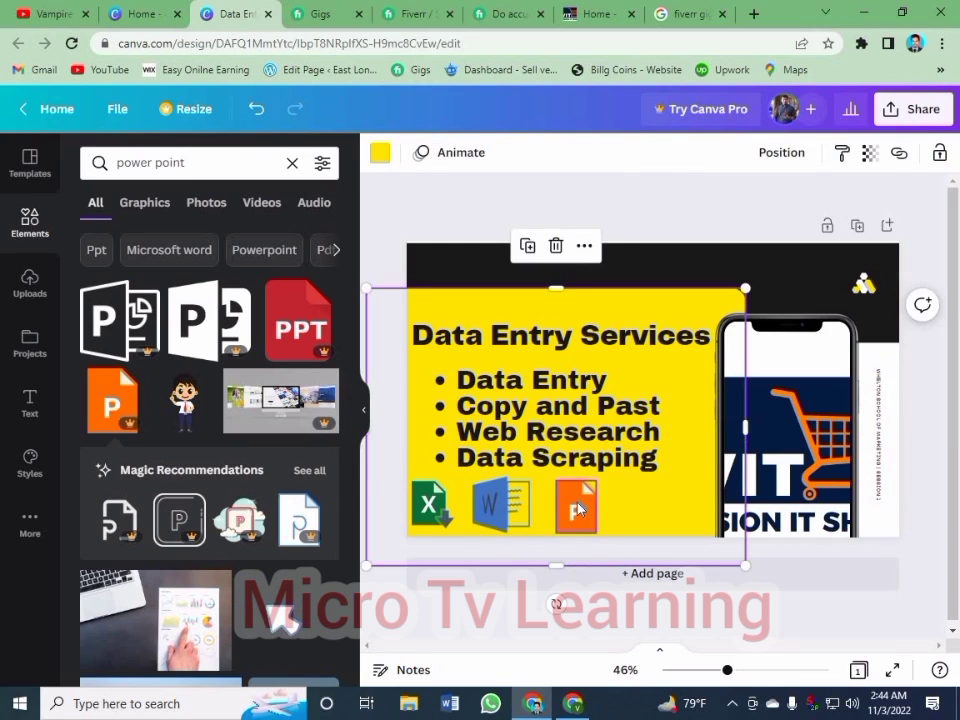
# Delete the orange PowerPoint icon and the green Excel icon under the services list.
pyautogui.click(580, 509)
pyautogui.press('Delete')
pyautogui.click(452, 515)
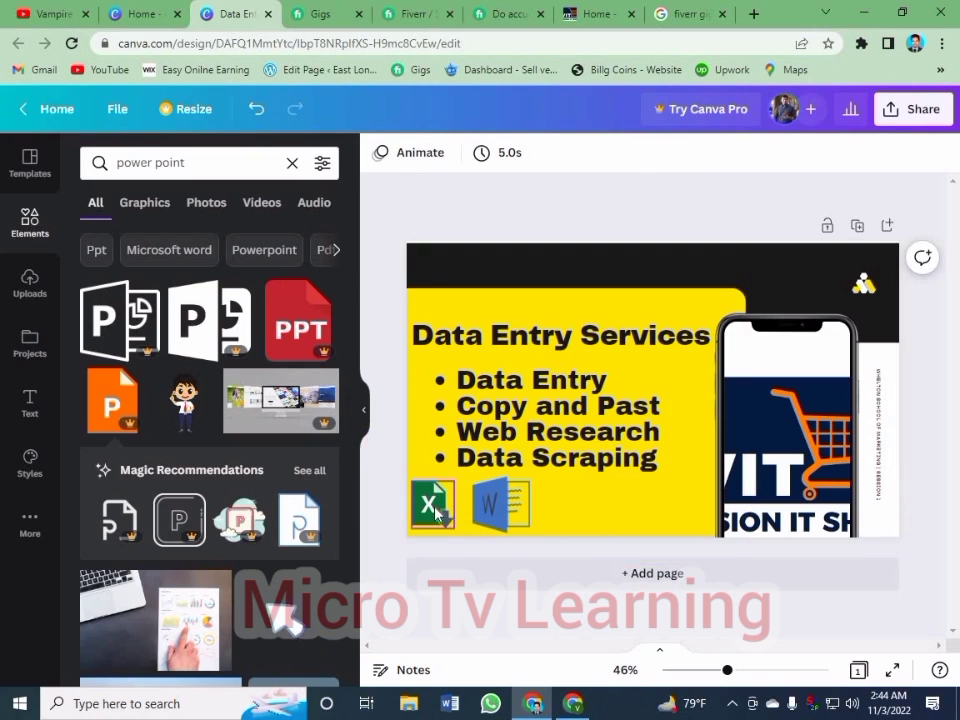
pyautogui.press('Delete')
# Download the design as a PNG at size 1 (1,280 × 769 px).
pyautogui.click(922, 112)
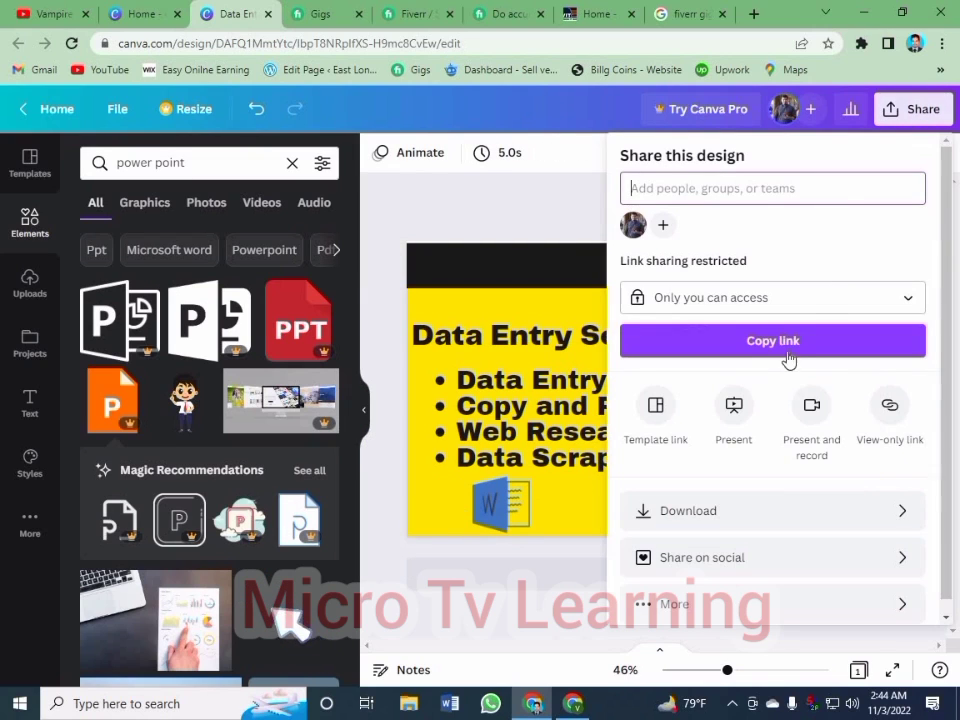
pyautogui.click(729, 514)
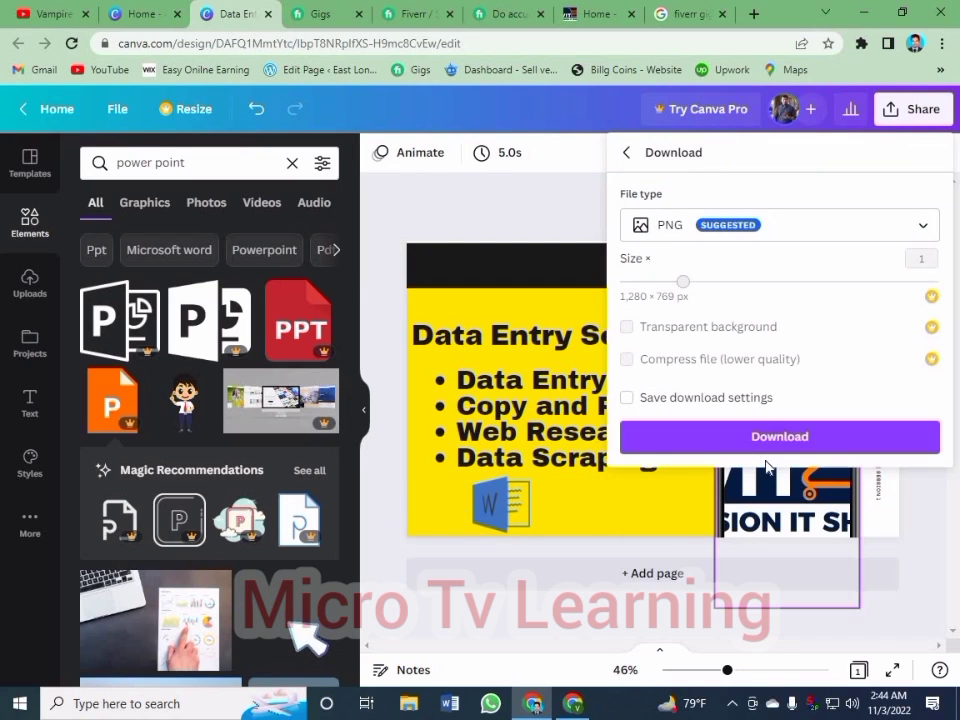
pyautogui.click(769, 440)
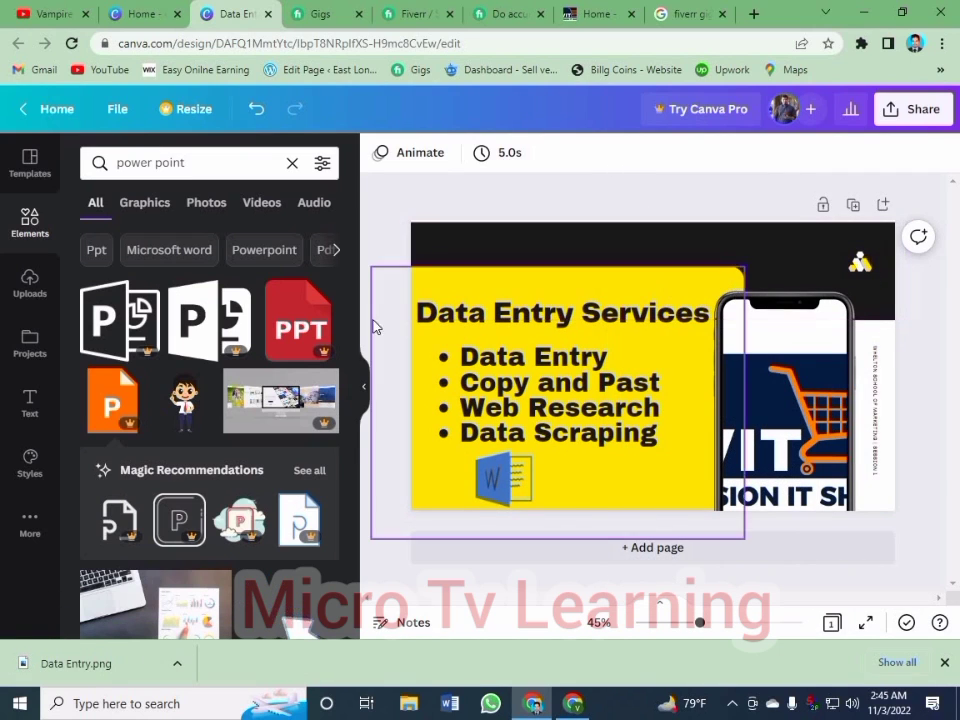
# Look through the page layouts of the Black and Yellow Modern Social Media Marketing Trends Presentation template.
pyautogui.click(529, 242)
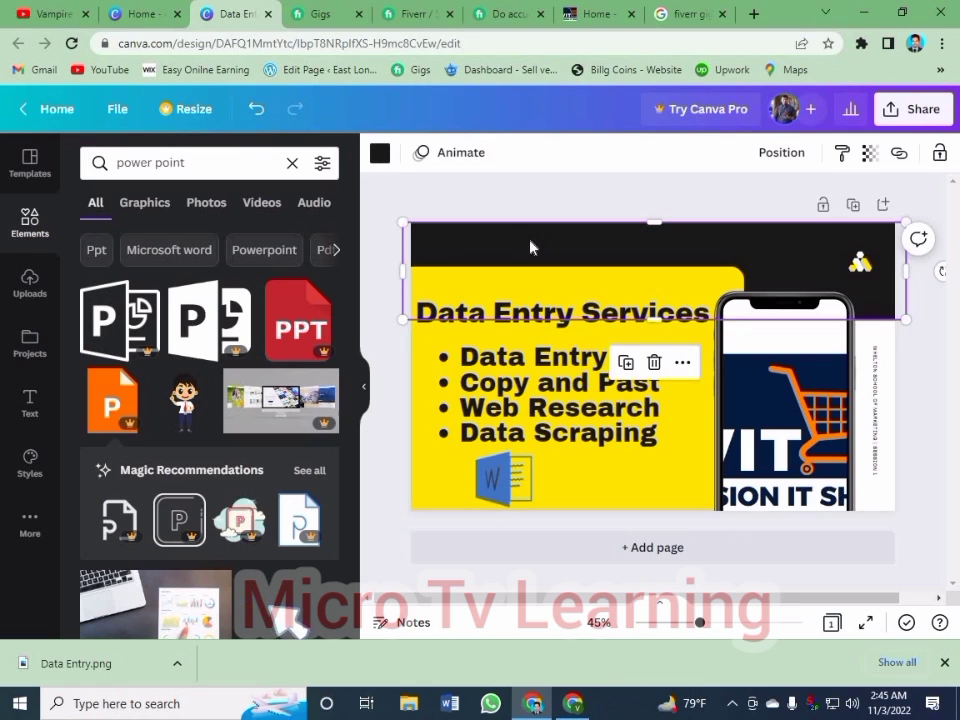
pyautogui.click(8, 176)
pyautogui.scroll(-10, 224, 430)
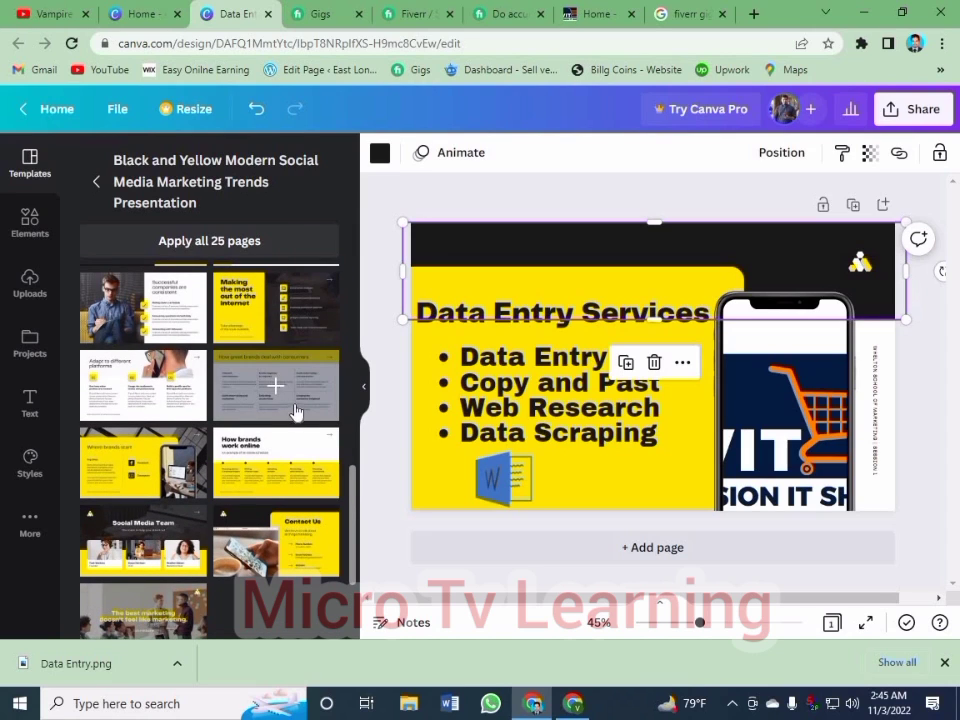
pyautogui.click(622, 293)
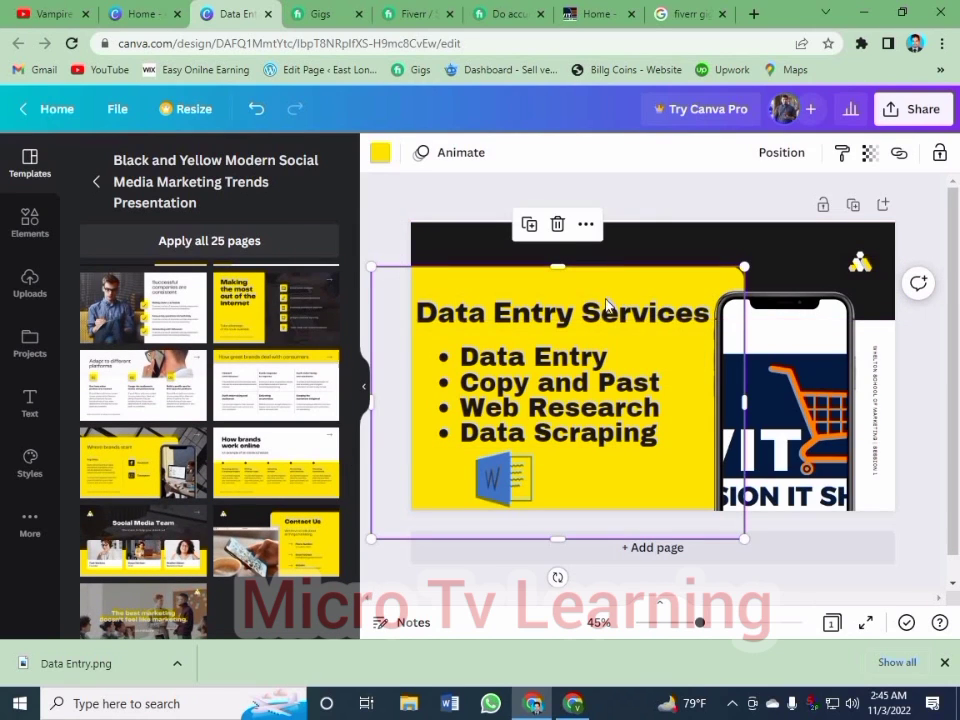
pyautogui.click(821, 367)
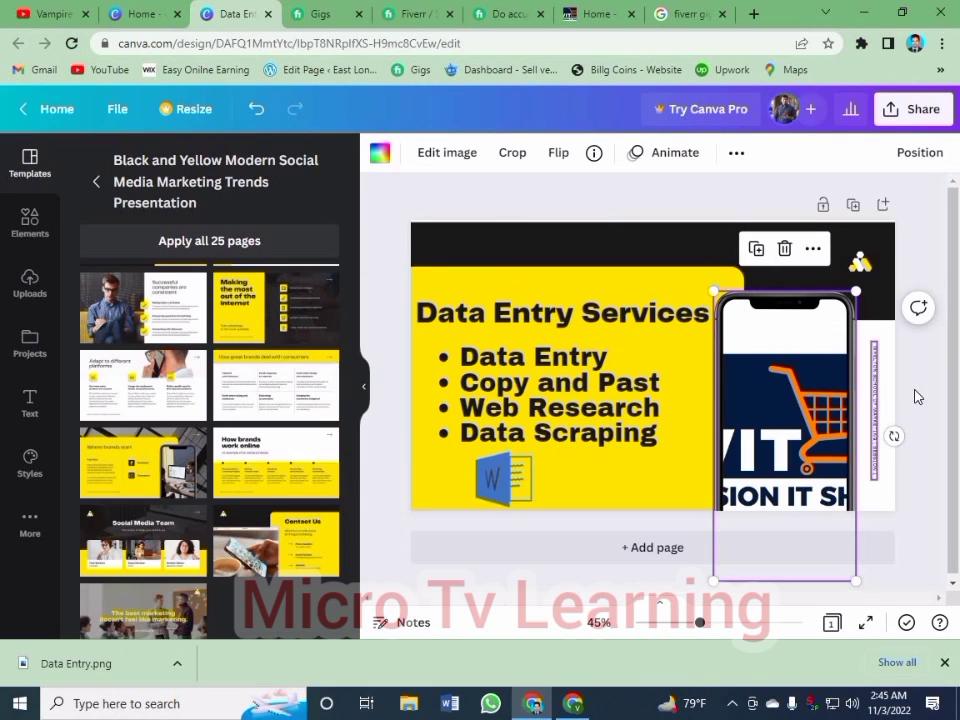
# Delete the small vertical text line beside the phone and select the yellow and white logo in the black header band.
pyautogui.click(876, 406)
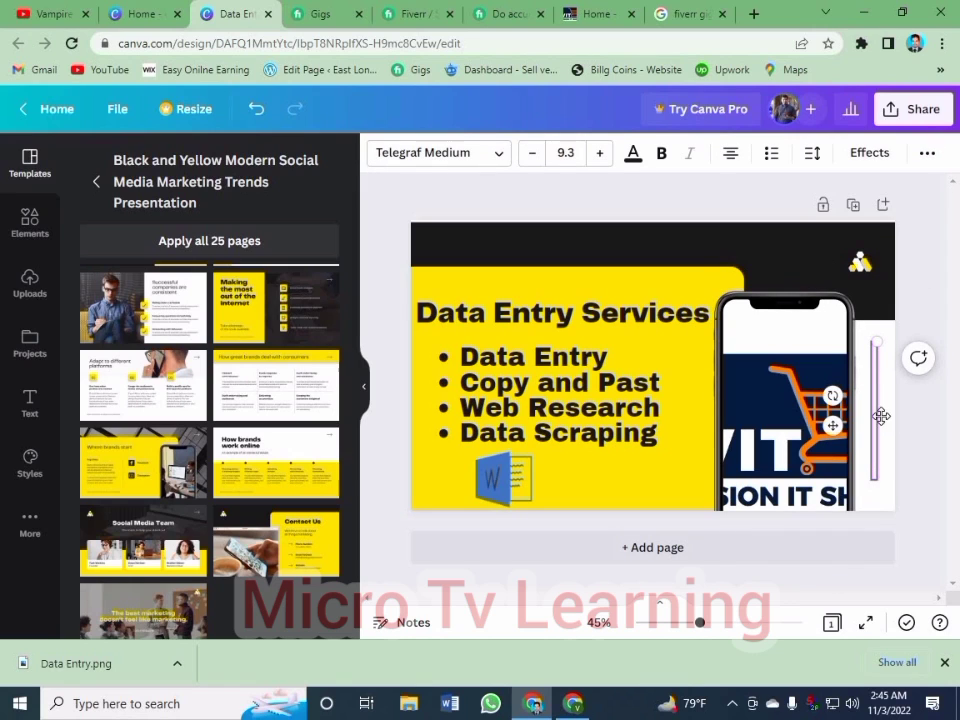
pyautogui.click(873, 398)
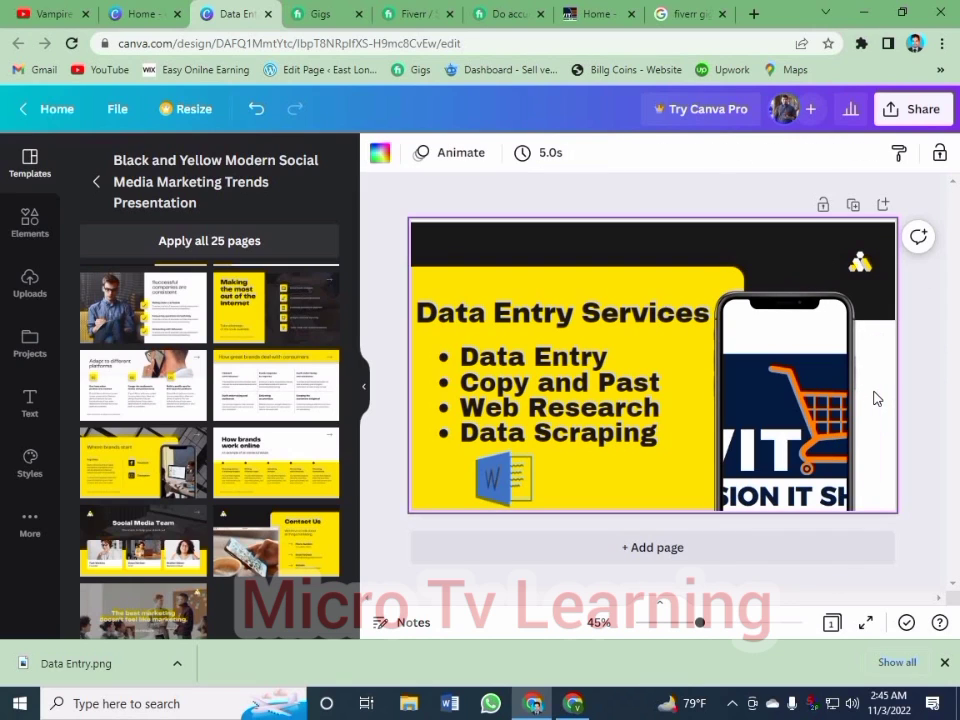
pyautogui.click(484, 246)
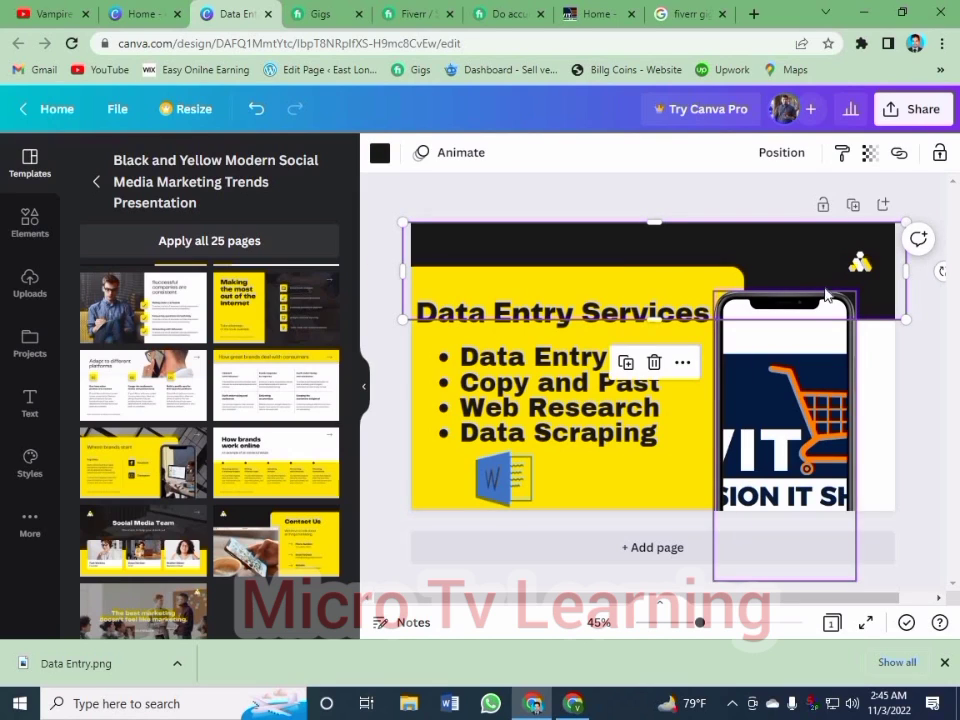
pyautogui.click(858, 264)
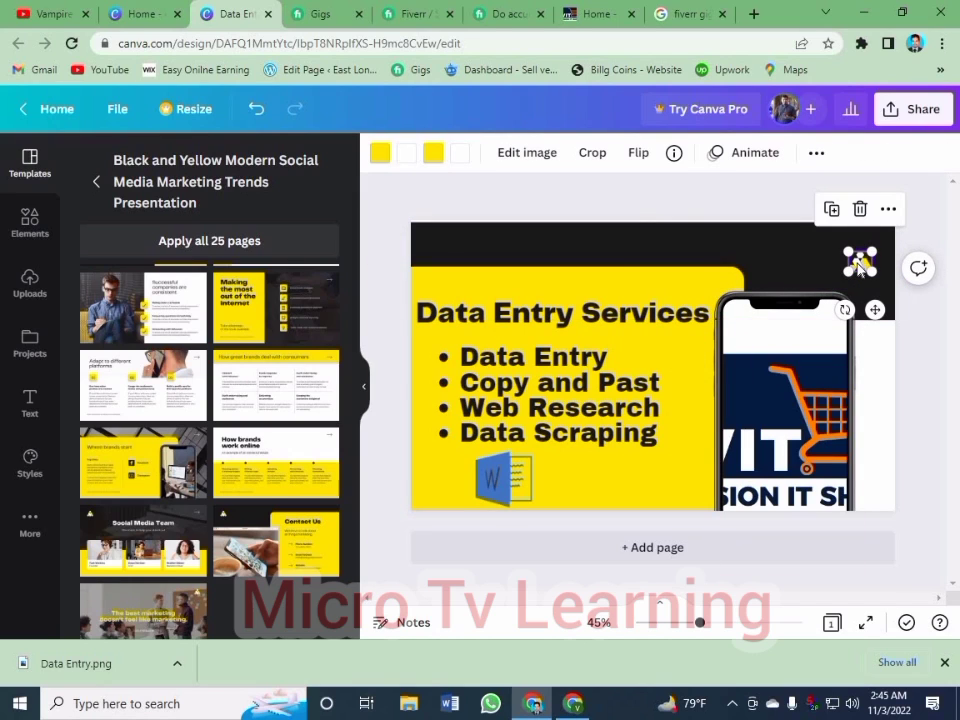